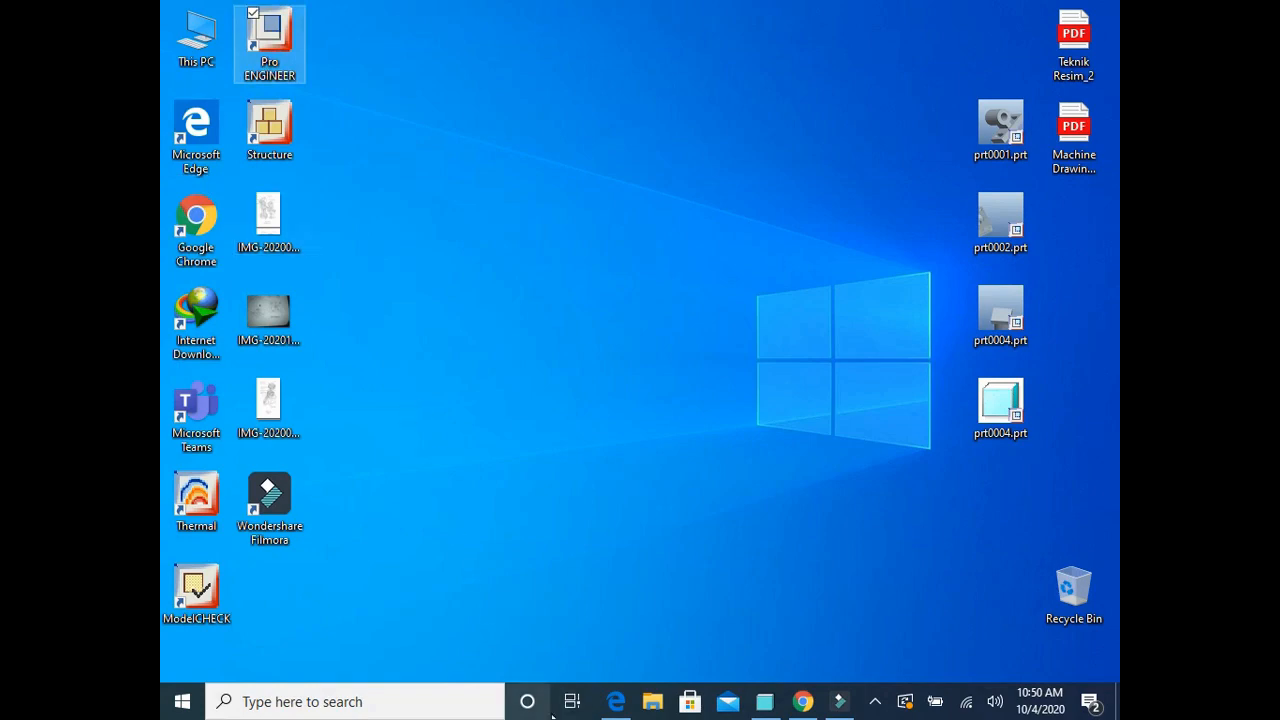
Step: Create a new solid part named prt0001 with the default template in Pro/ENGINEER
click(615, 701)
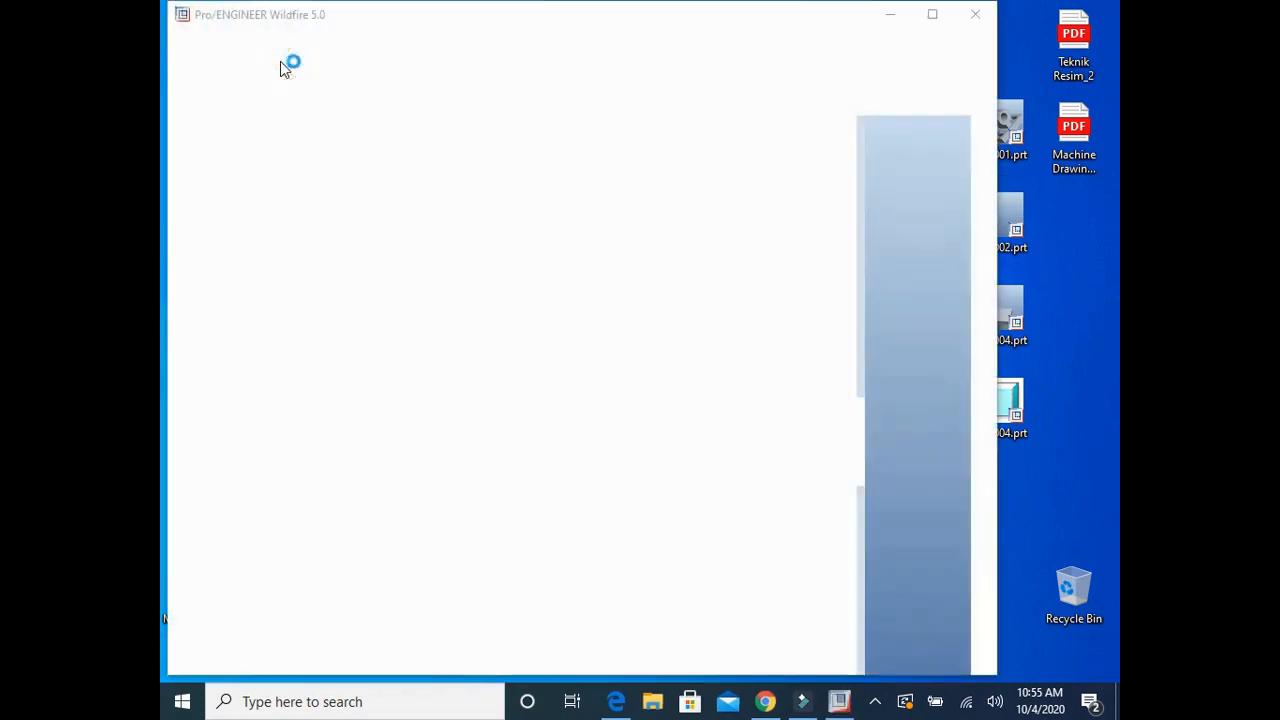
click(932, 14)
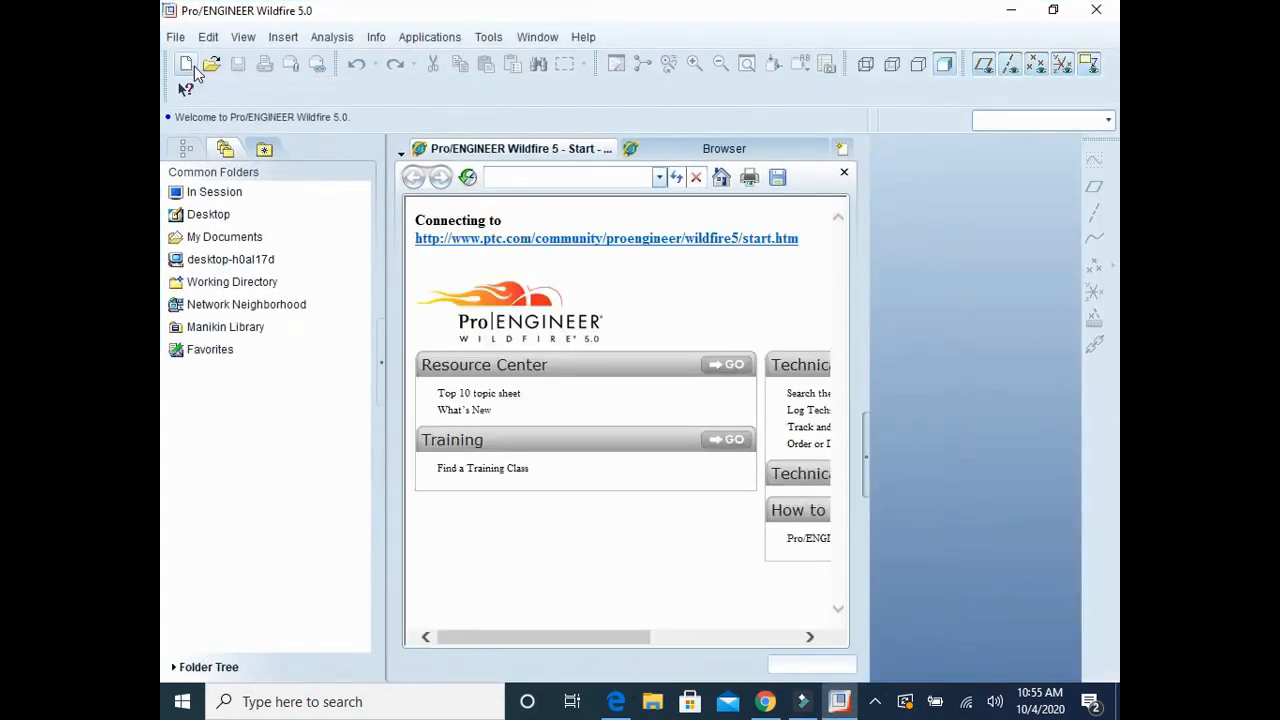
click(186, 64)
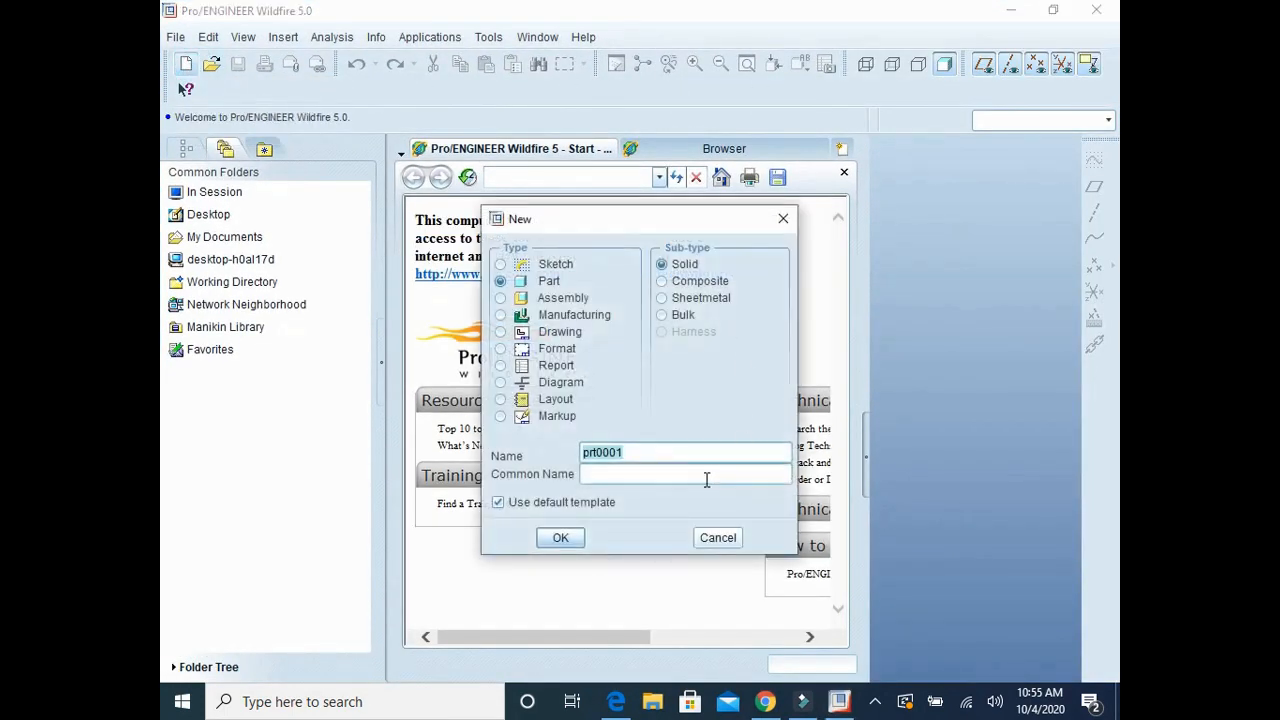
click(561, 535)
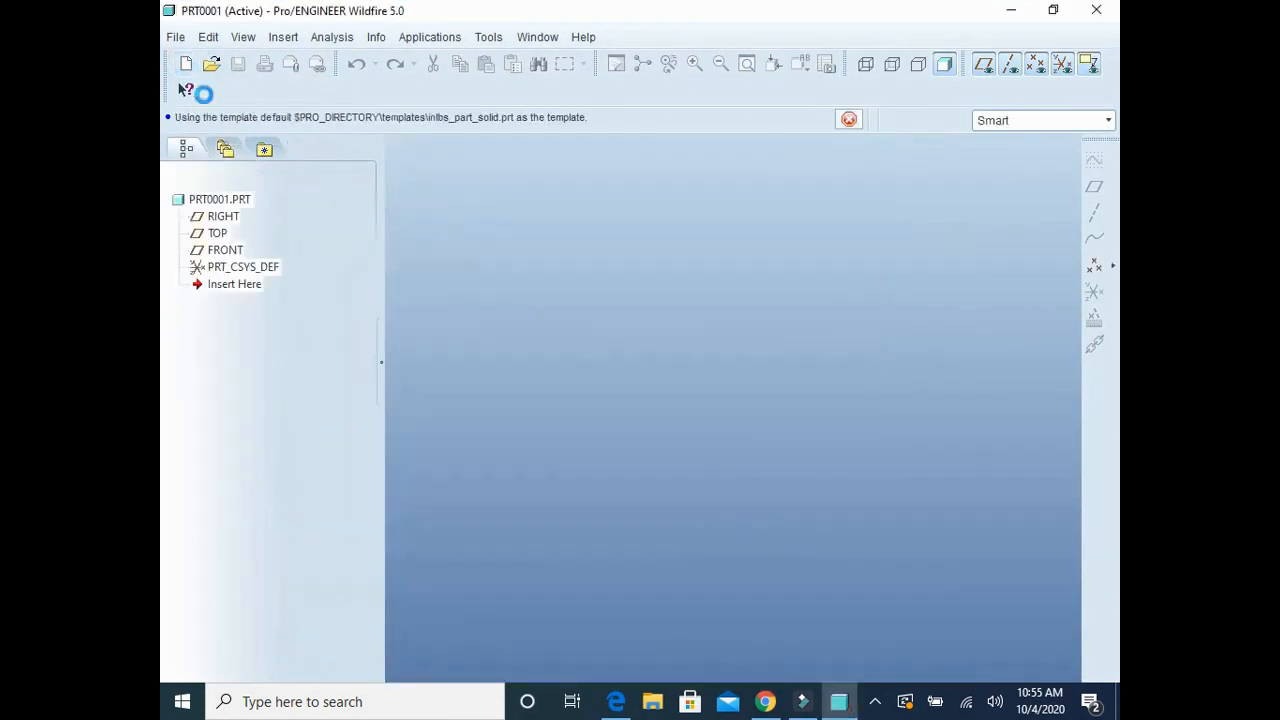
Step: Set the part's unit system to Meter Kilogram Second (MKS), converting the existing dimensions
click(176, 37)
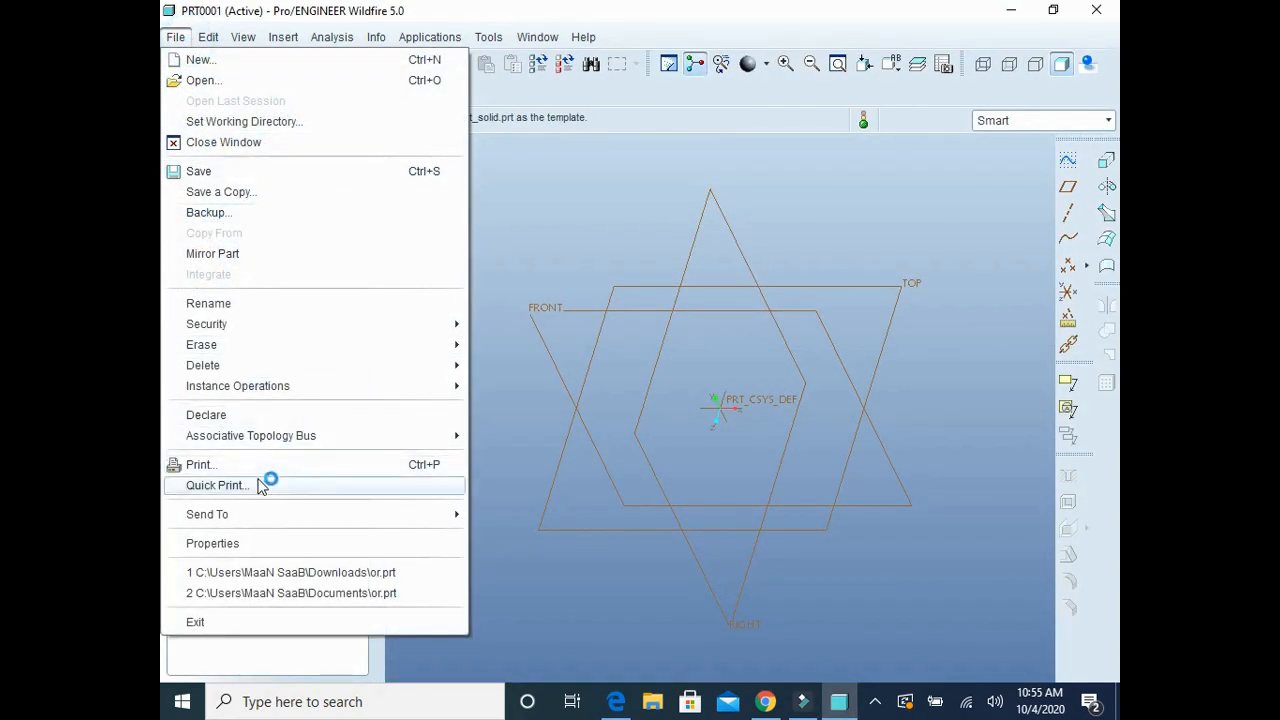
click(252, 542)
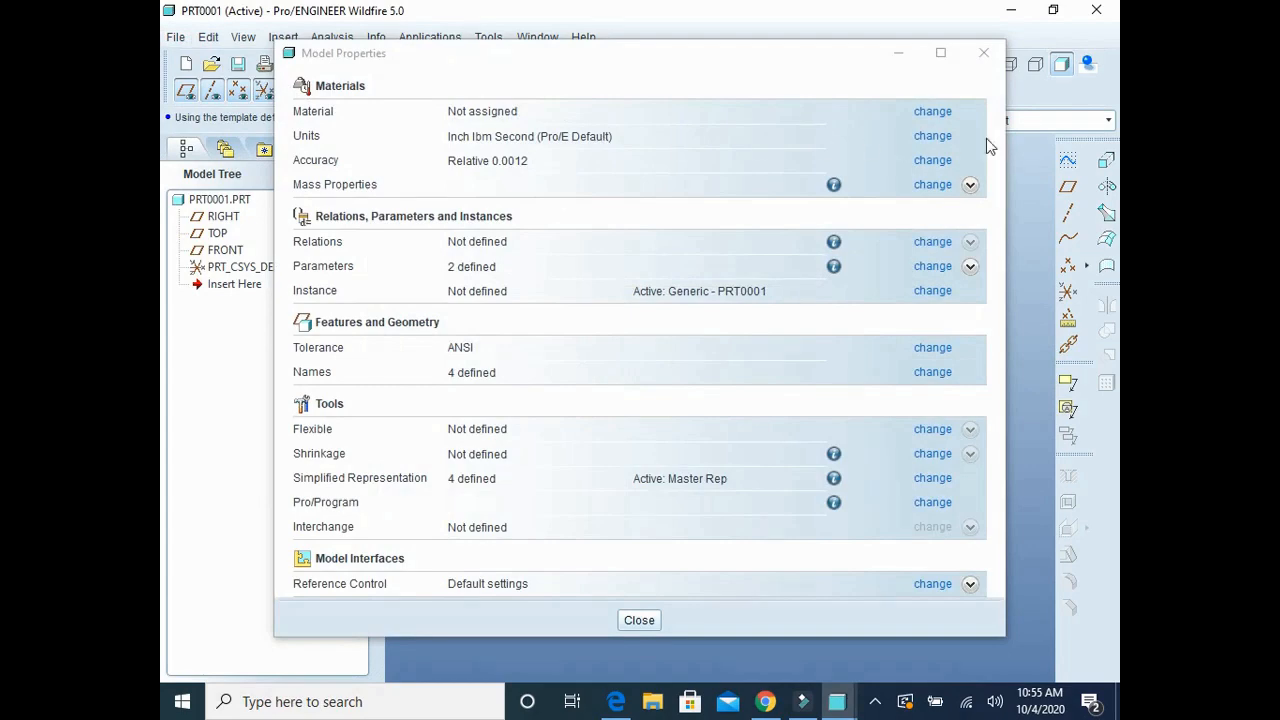
click(932, 136)
click(878, 138)
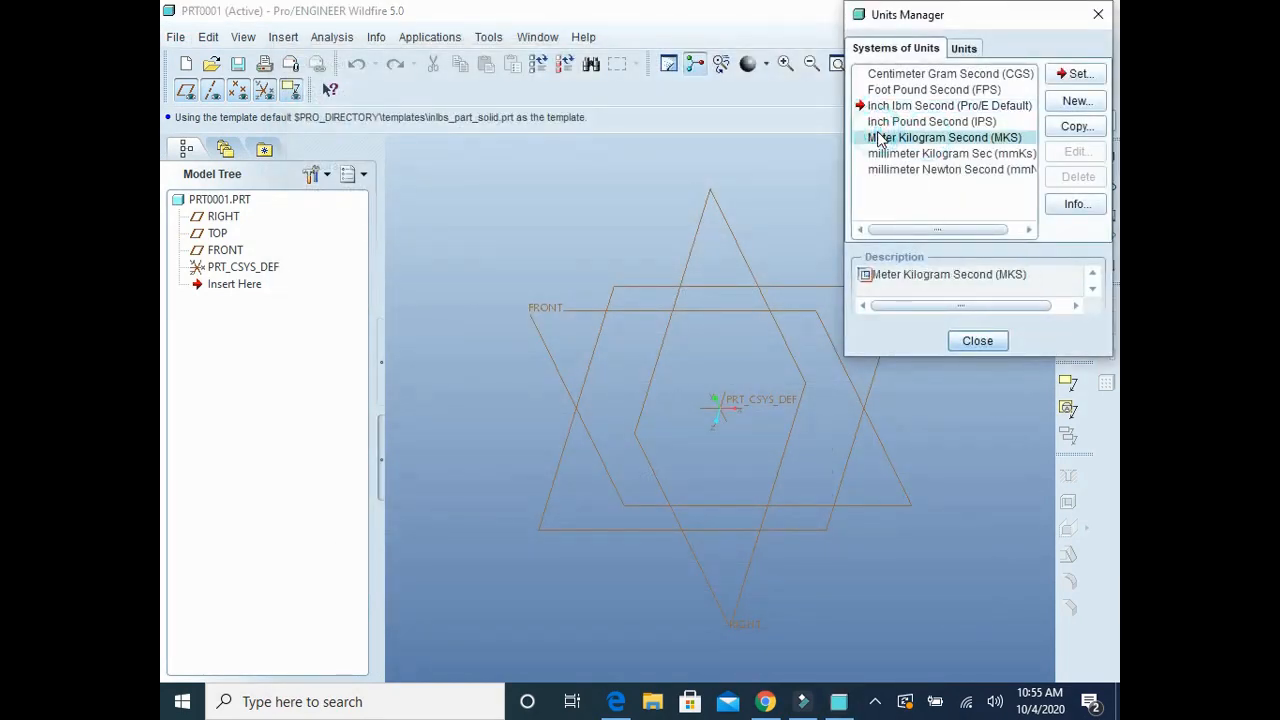
click(1074, 74)
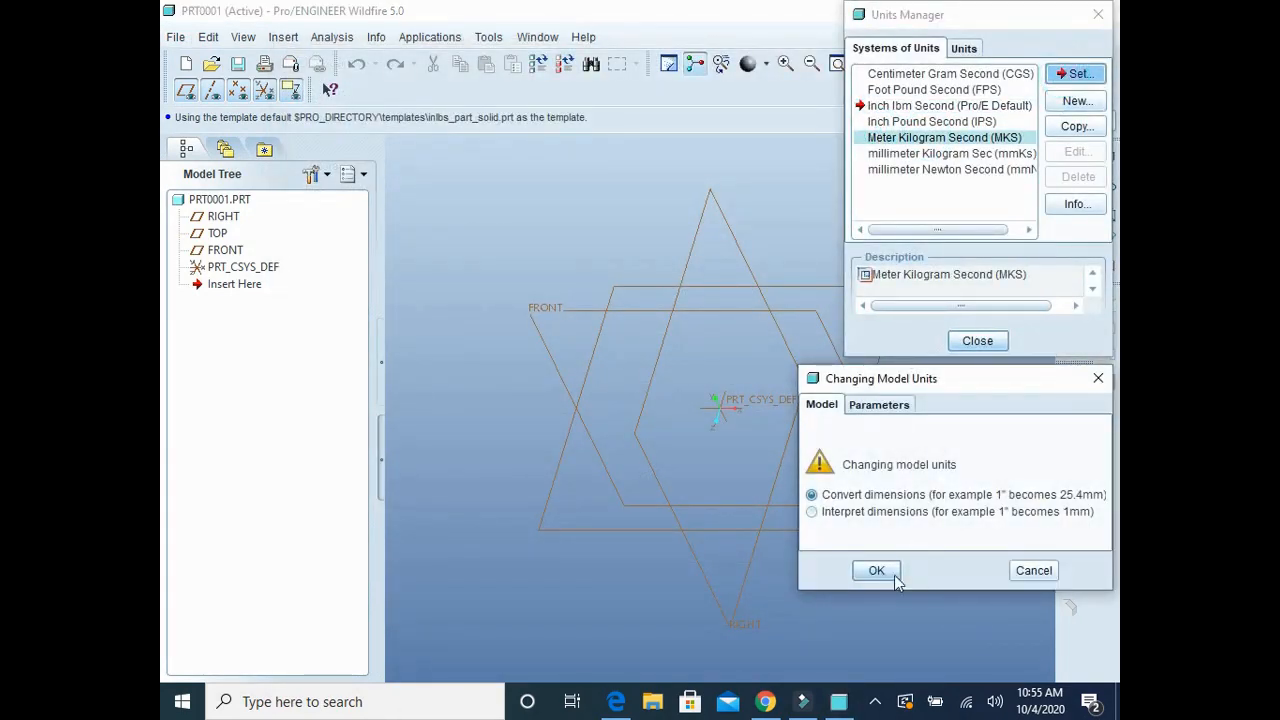
click(876, 570)
click(985, 340)
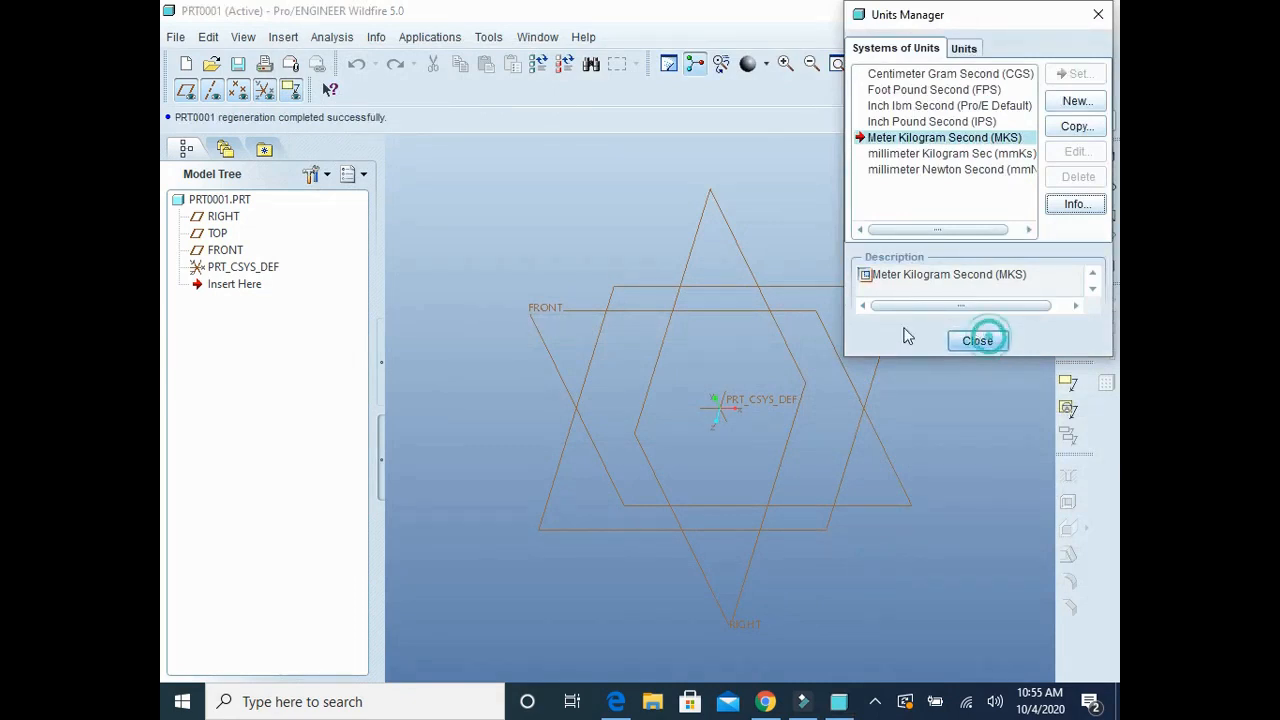
Step: Dismiss the script errors, declining to continue running scripts on the page
click(643, 456)
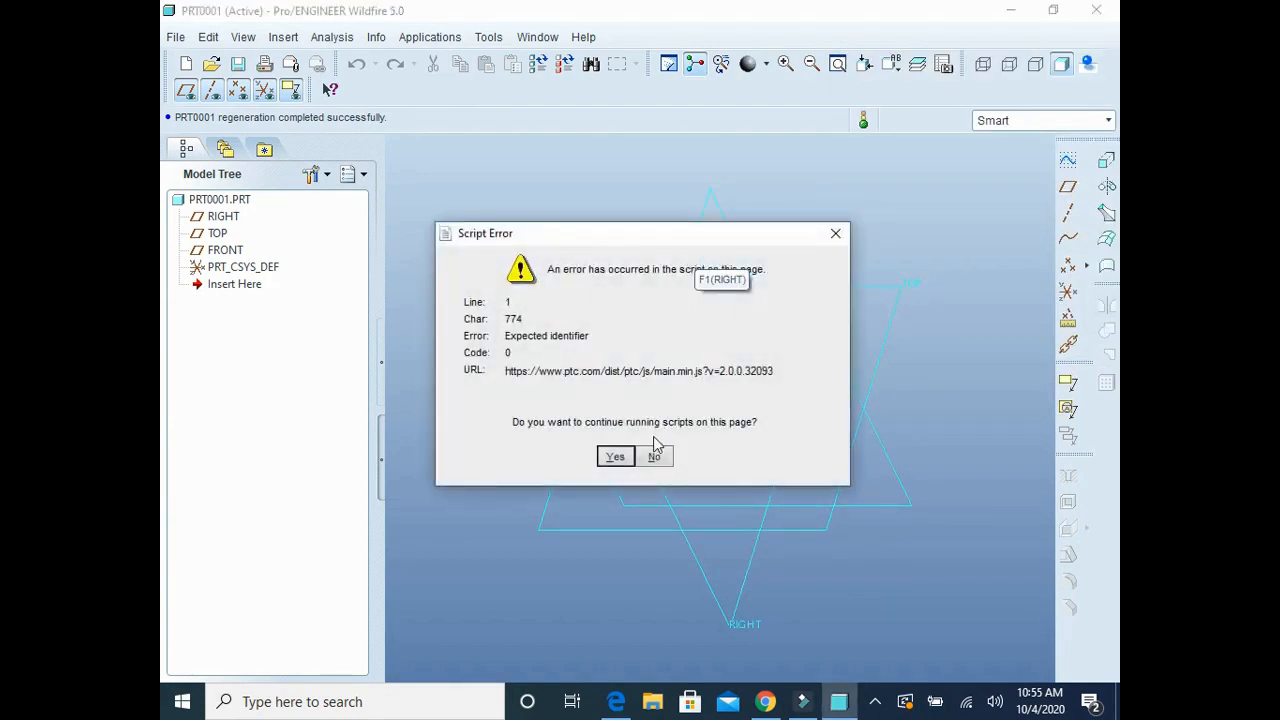
click(654, 456)
click(654, 456)
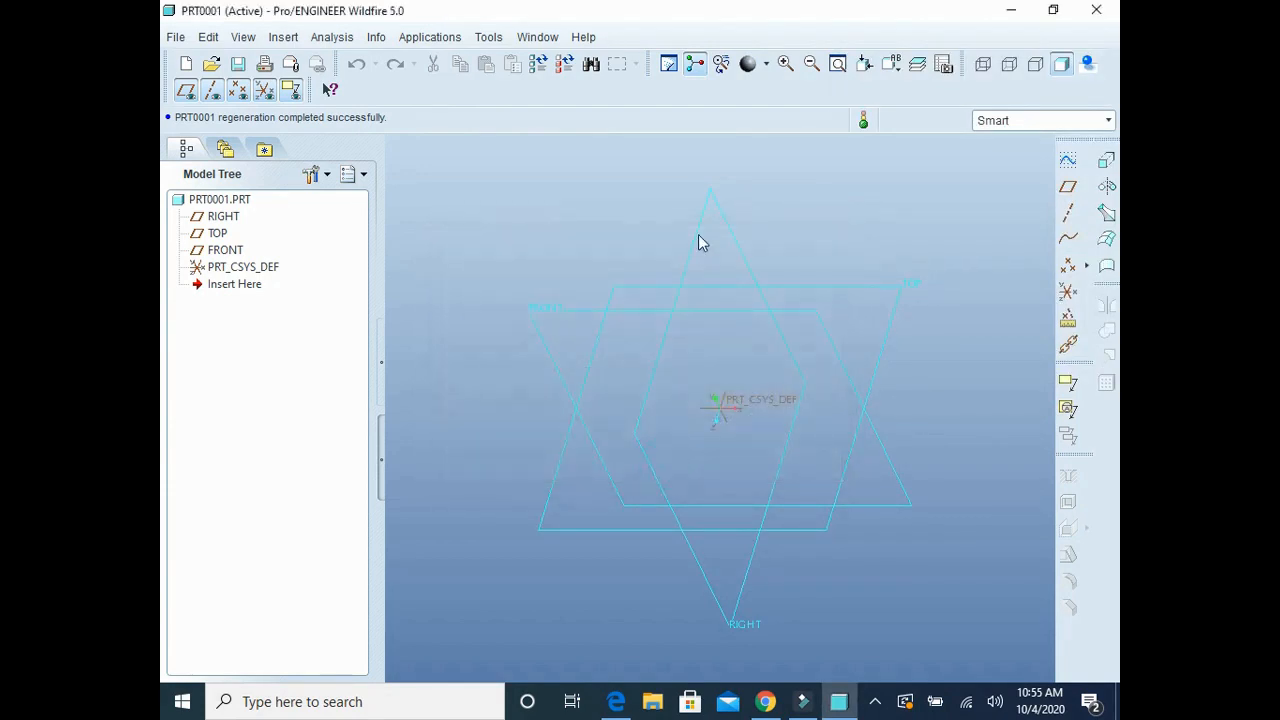
Step: Start a sketch on the RIGHT datum plane, using the TOP plane as the reference with Left orientation
click(699, 237)
click(700, 229)
click(1068, 161)
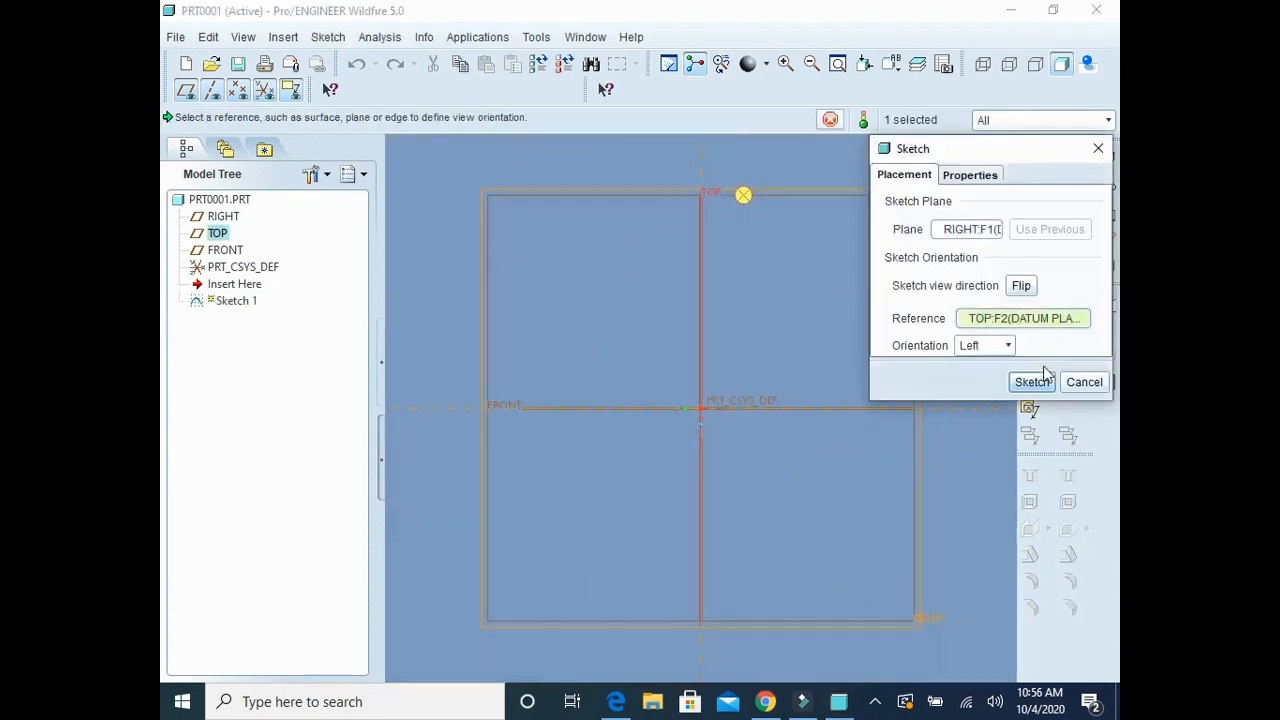
click(1033, 381)
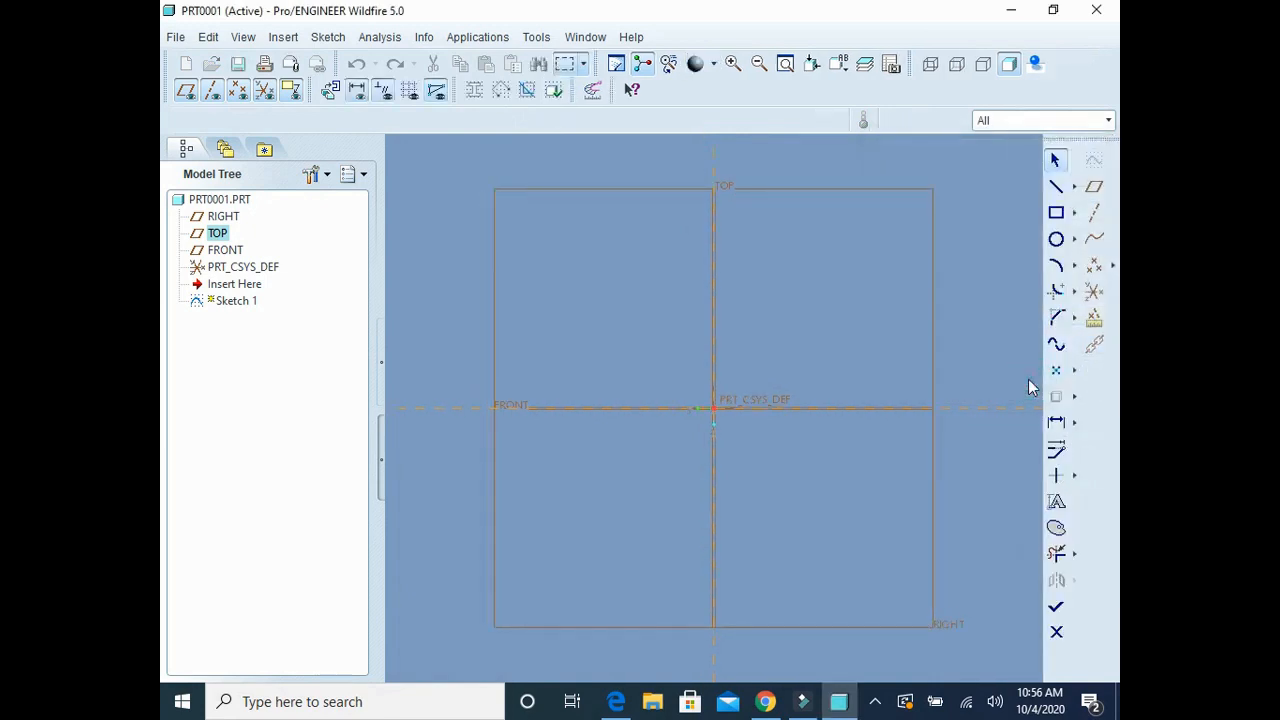
Step: Sketch a rectangle about 216 wide and 70 high with its lower-left corner at the coordinate system origin
click(1056, 212)
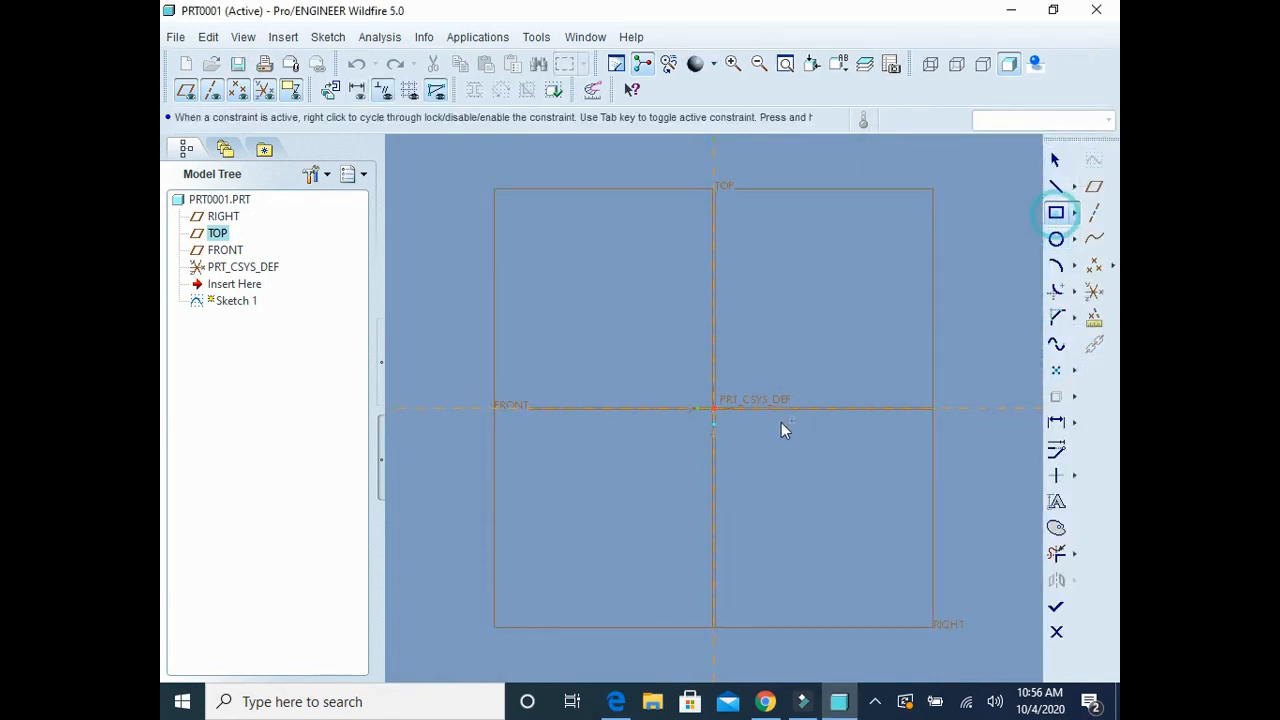
click(715, 404)
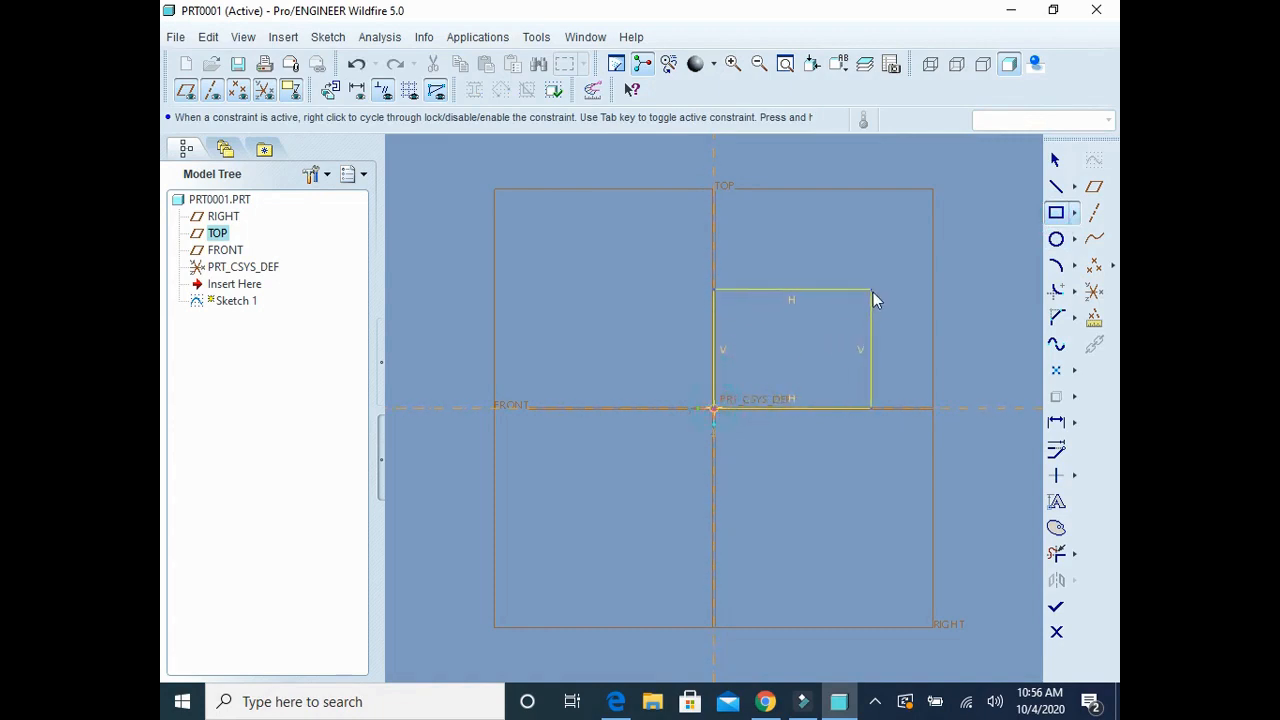
click(907, 366)
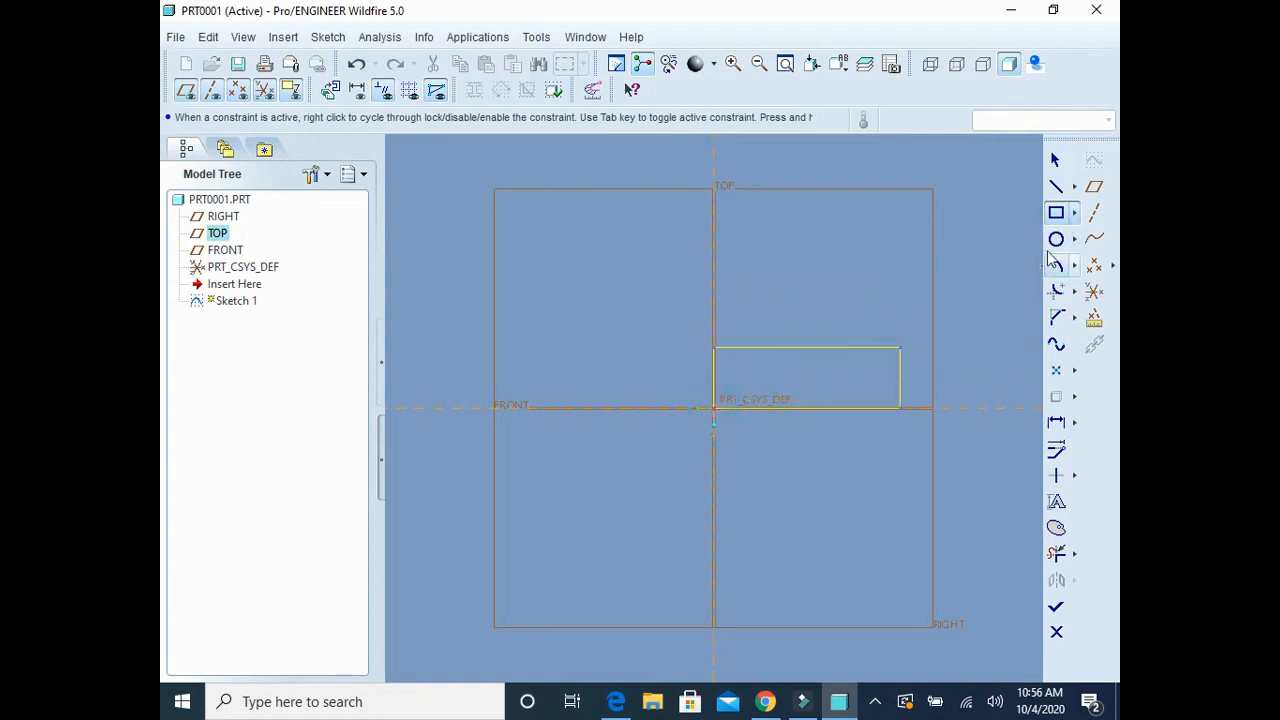
click(1055, 424)
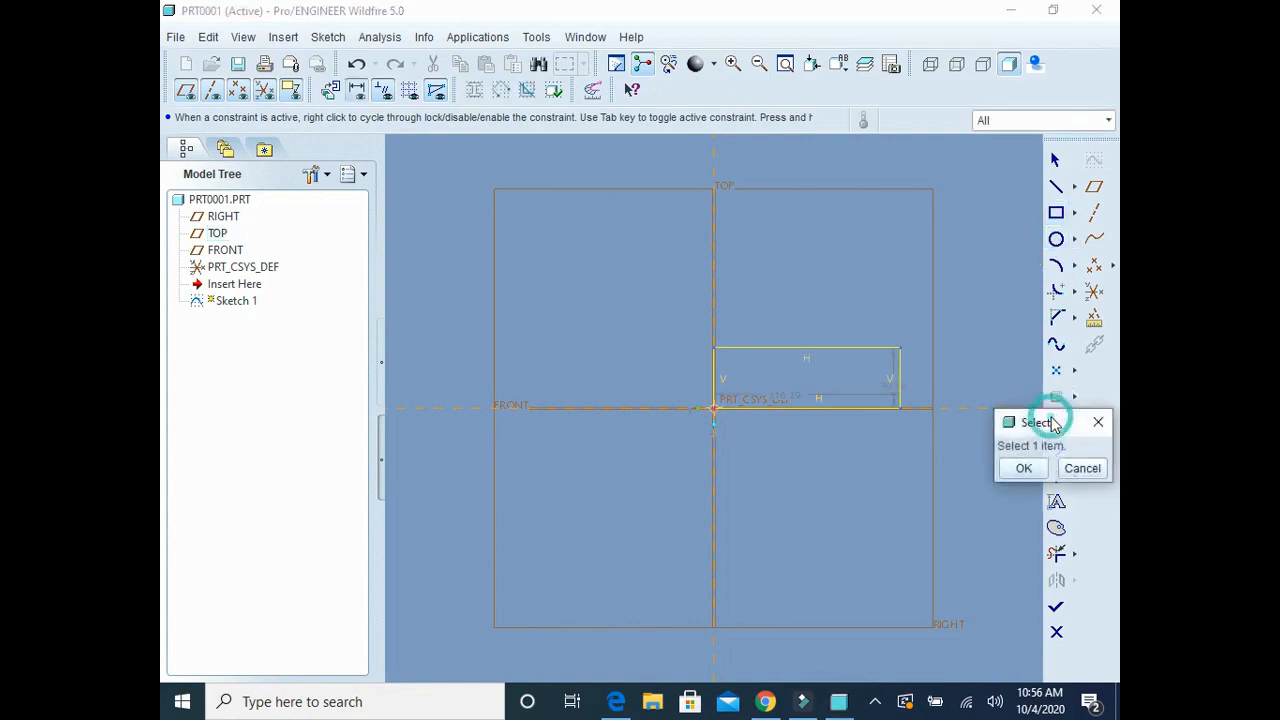
click(1021, 464)
Step: Set the rectangle's width to 76 and its height to 100, and check the bracket drawing in Teknik Resim_2.pdf in Edge
double_click(794, 392)
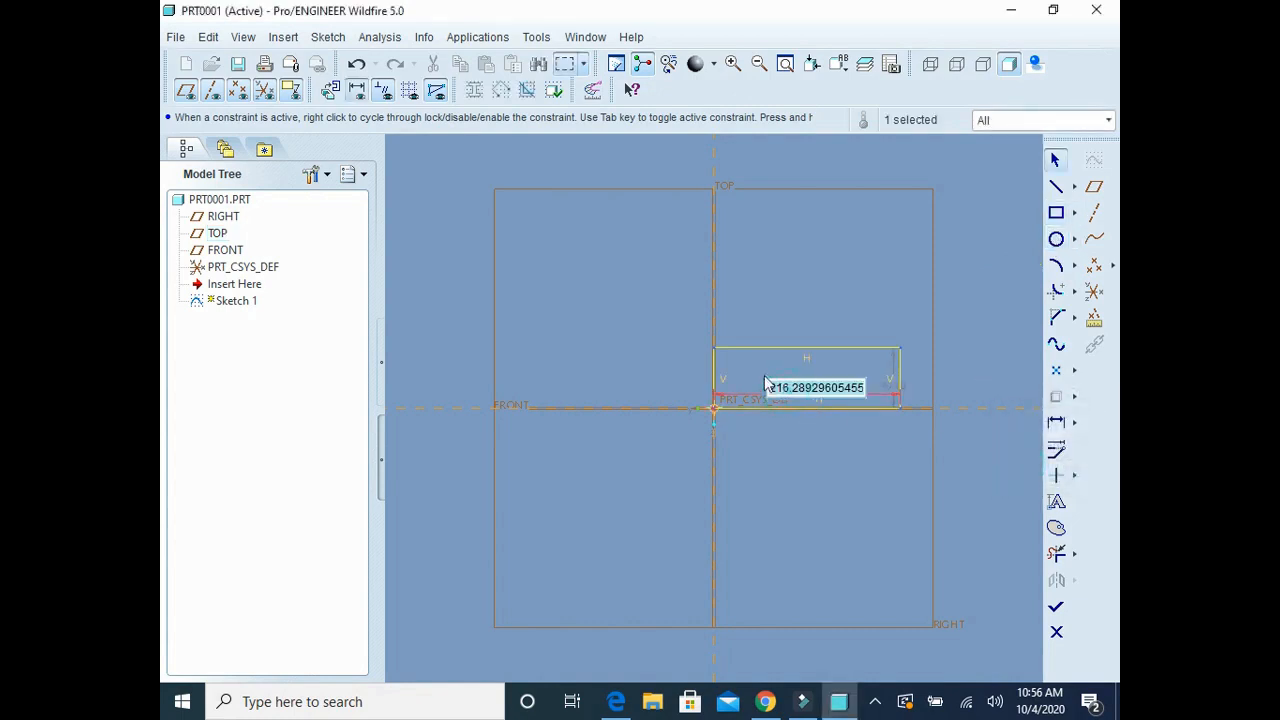
text(6)
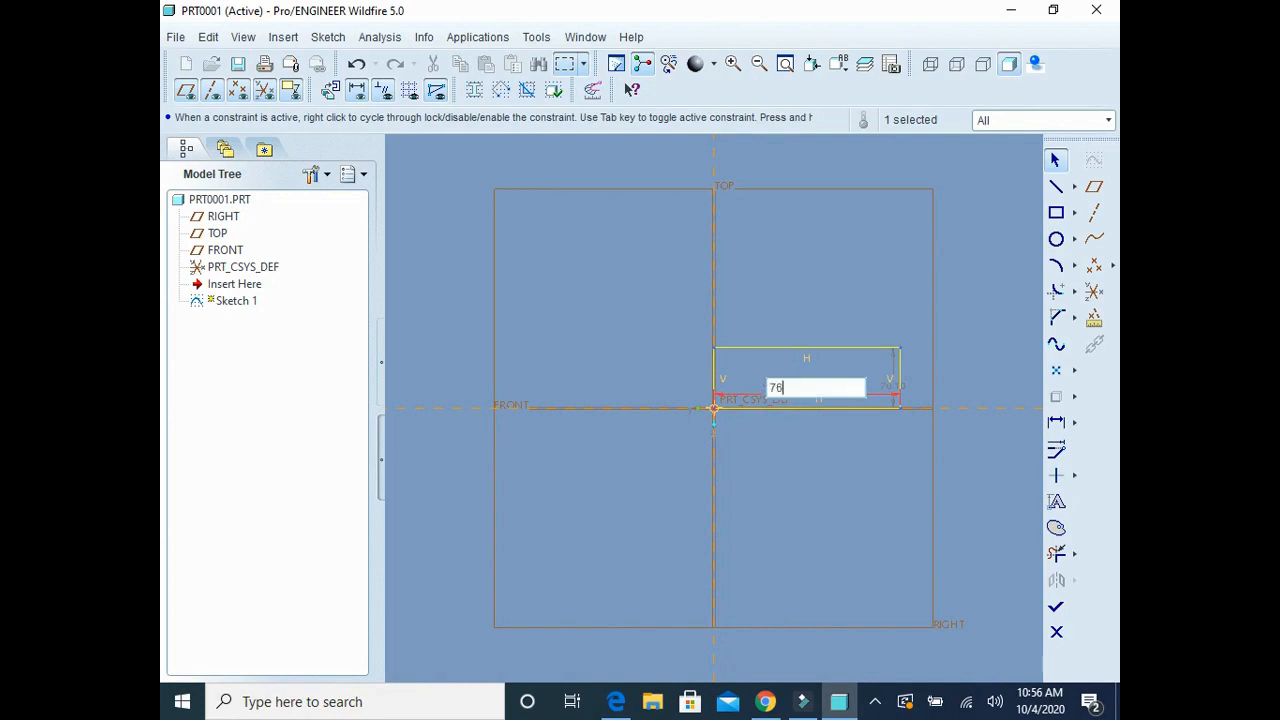
key(Return)
double_click(929, 461)
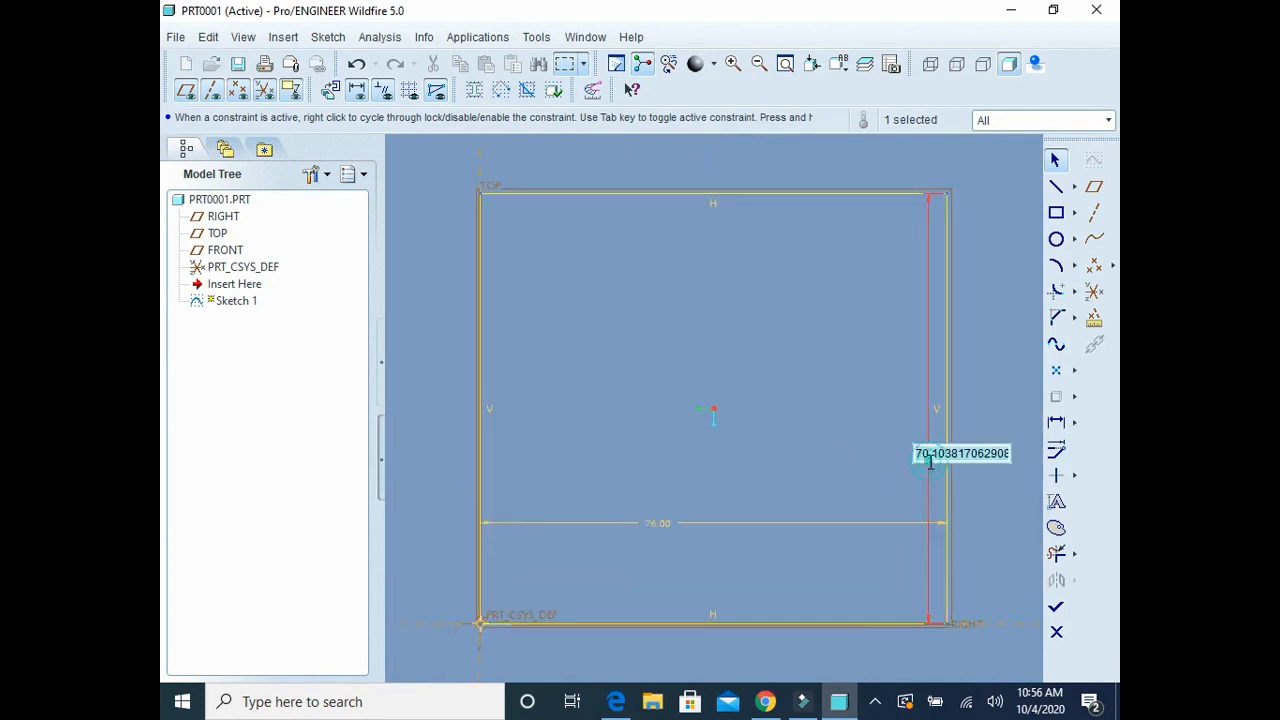
text(100)
key(Return)
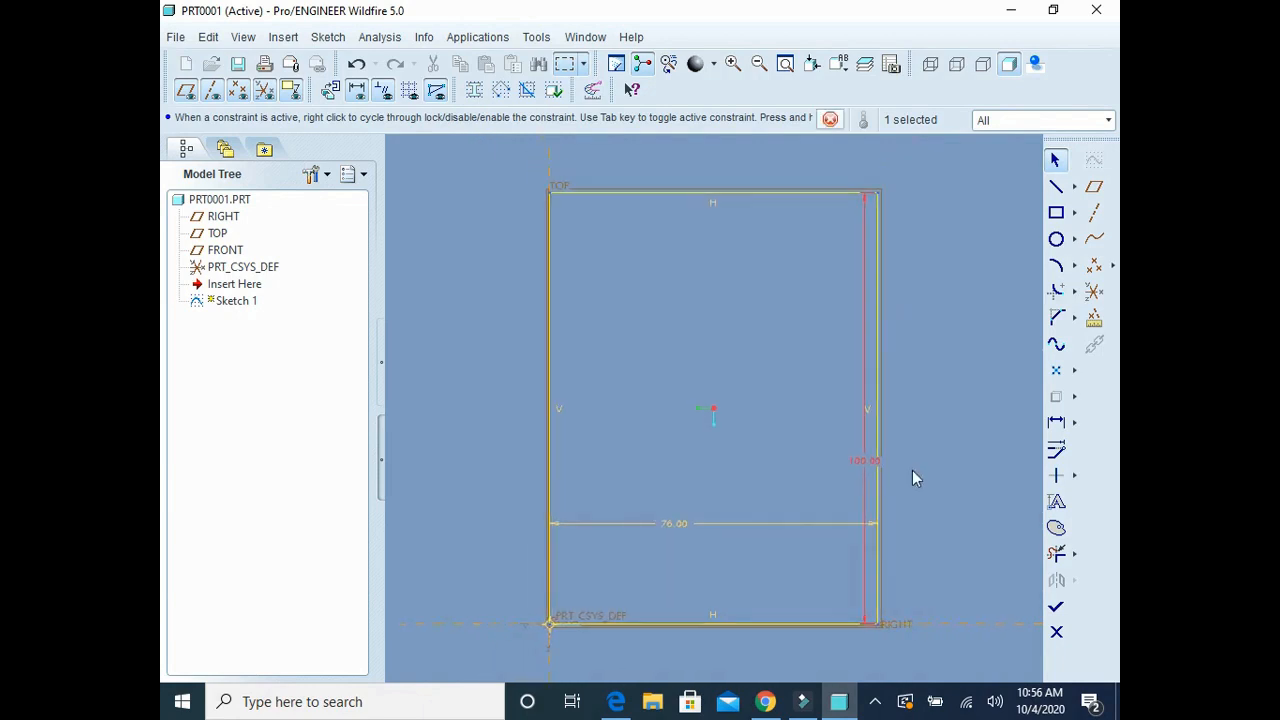
click(616, 701)
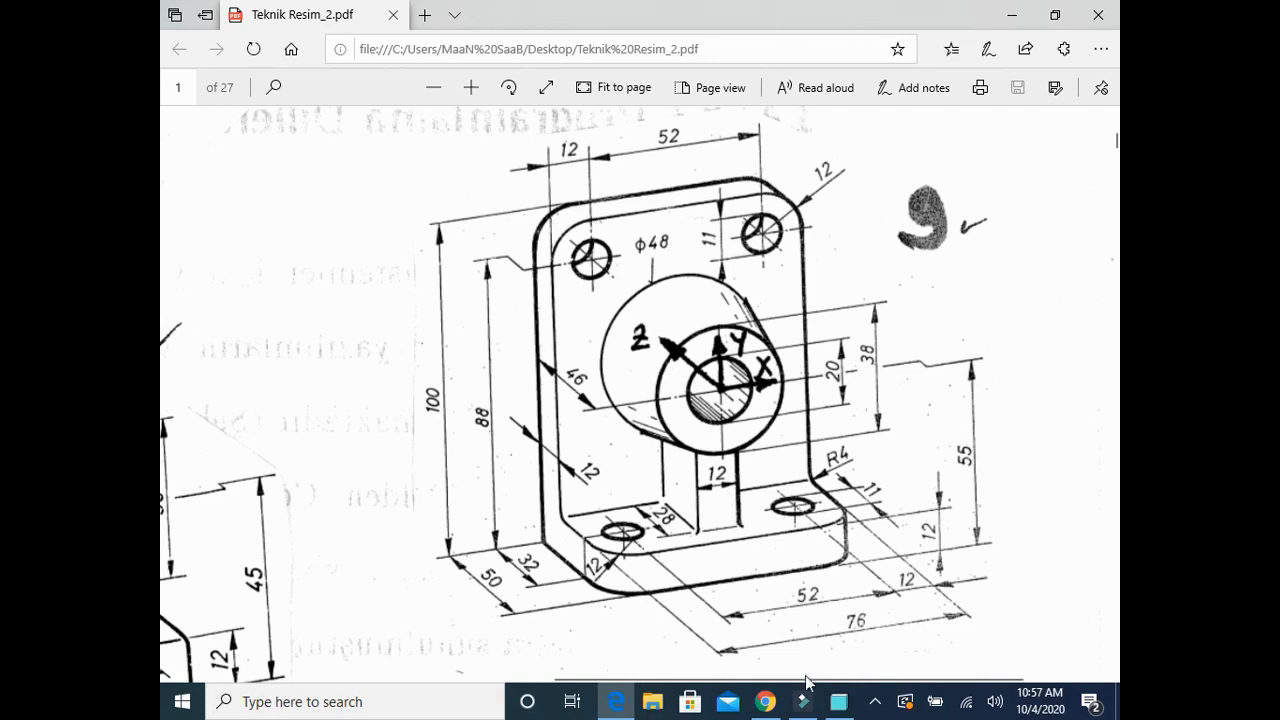
click(838, 701)
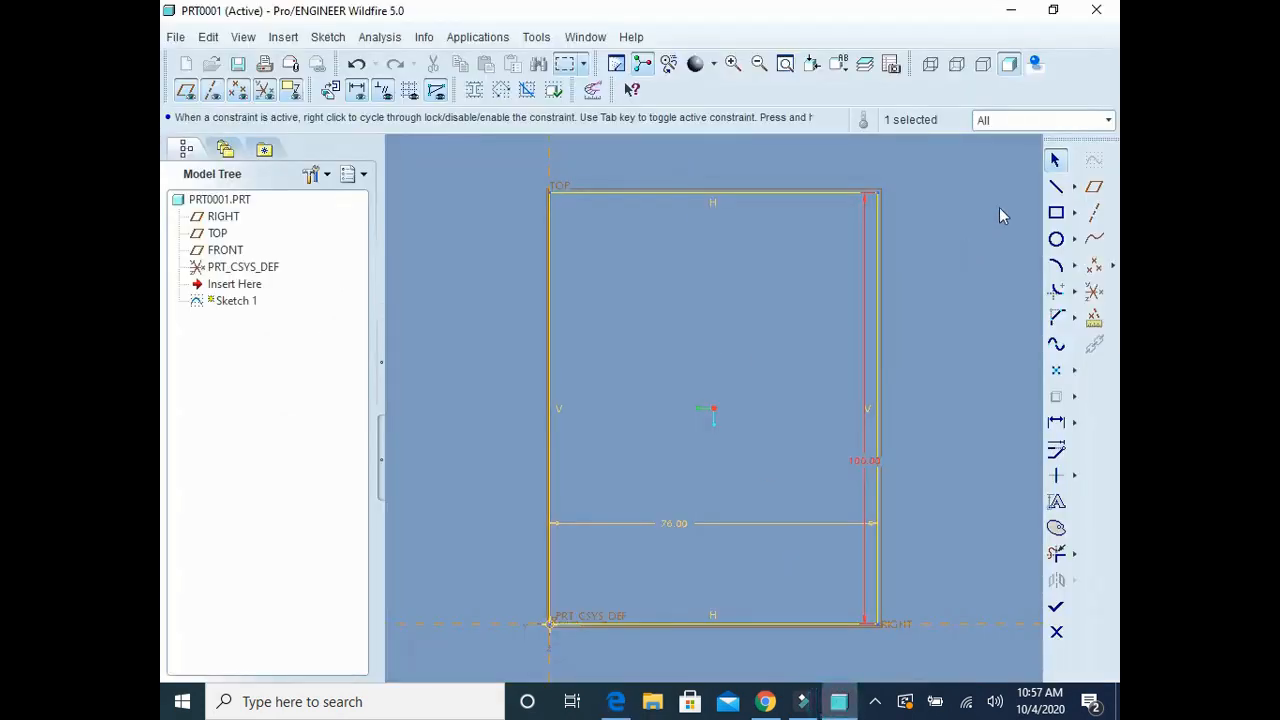
click(1076, 186)
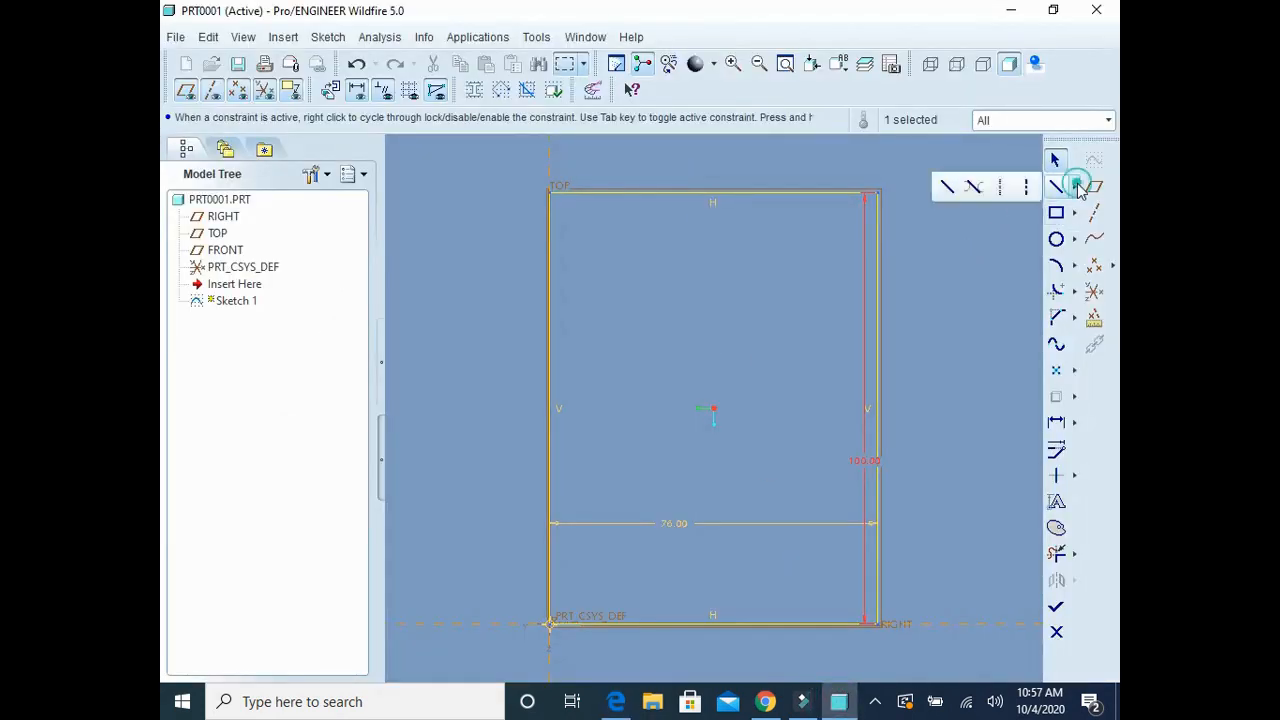
click(1077, 187)
click(1074, 188)
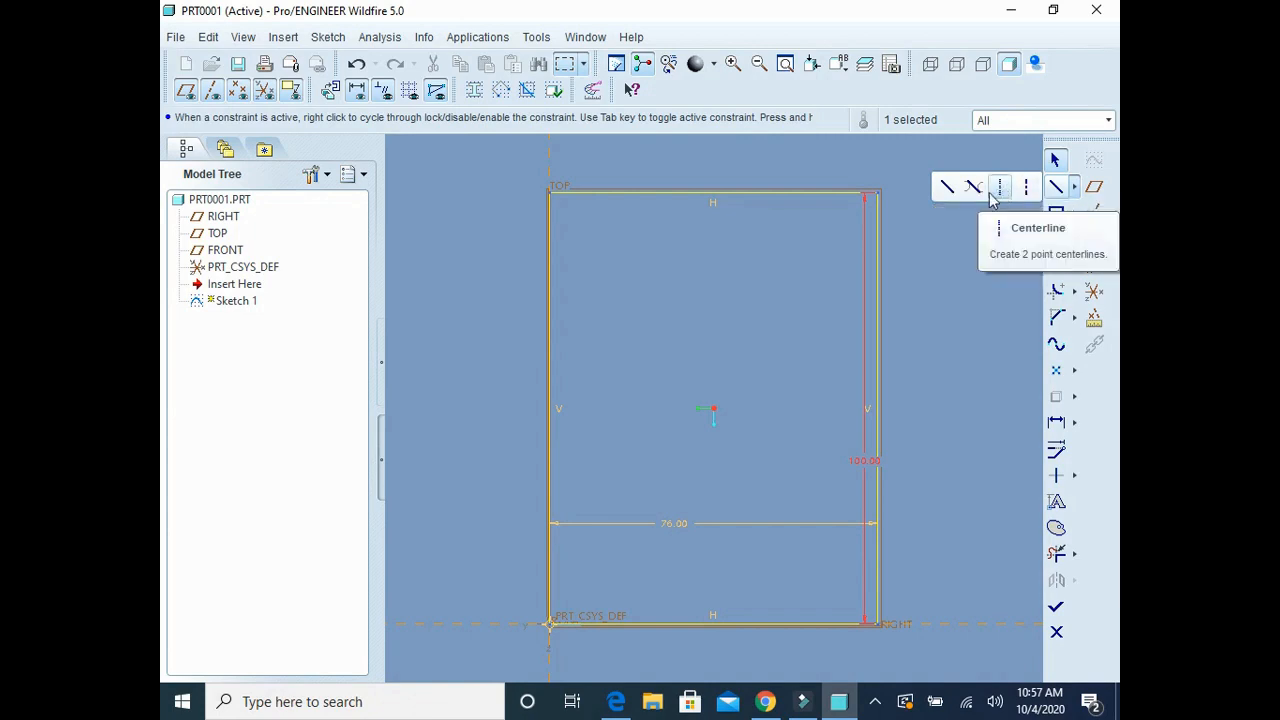
click(1000, 195)
click(989, 192)
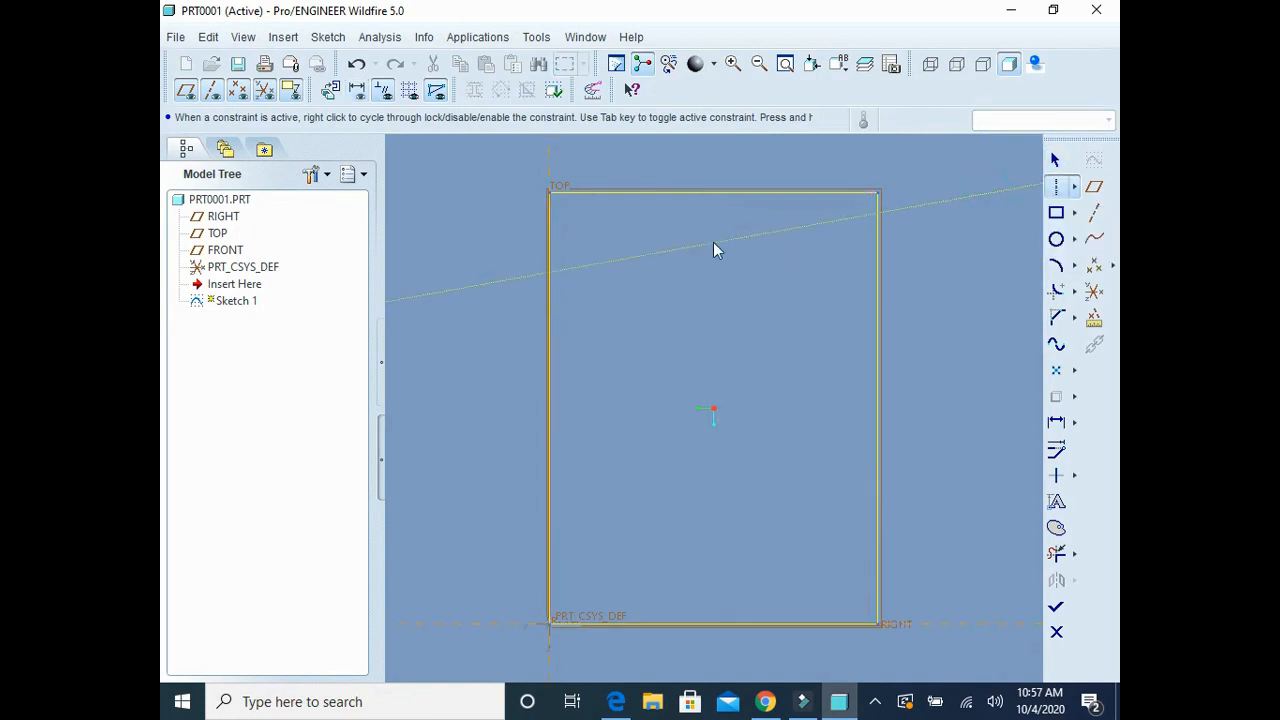
middle_click(720, 398)
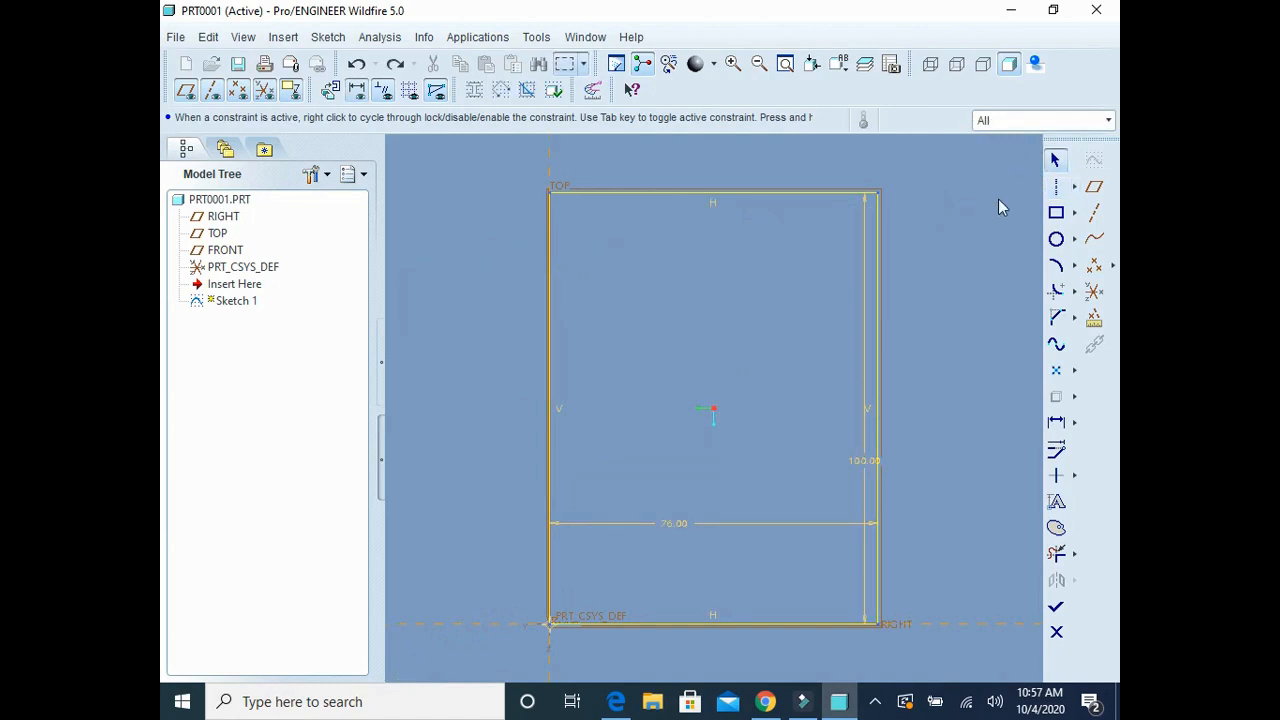
Step: Add two vertical centerlines, one through the middle of the rectangle and one about 9 from its left edge
click(1055, 186)
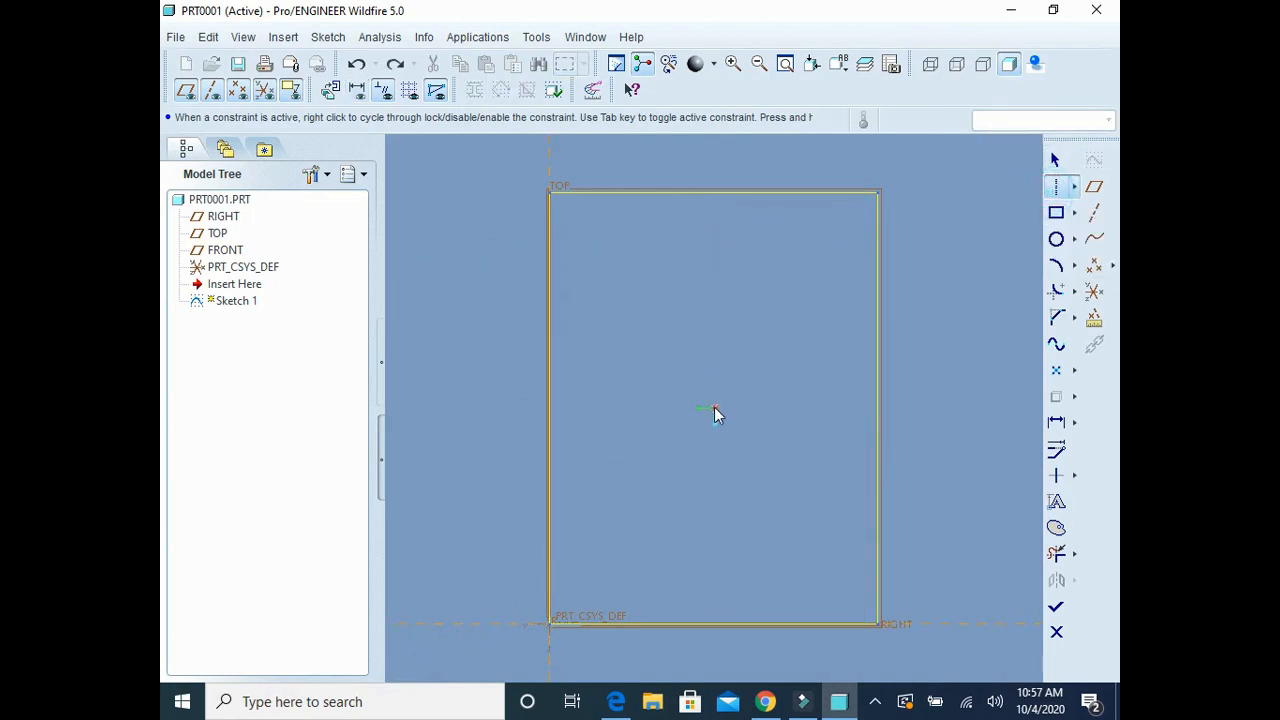
click(715, 408)
click(720, 534)
click(588, 268)
click(589, 325)
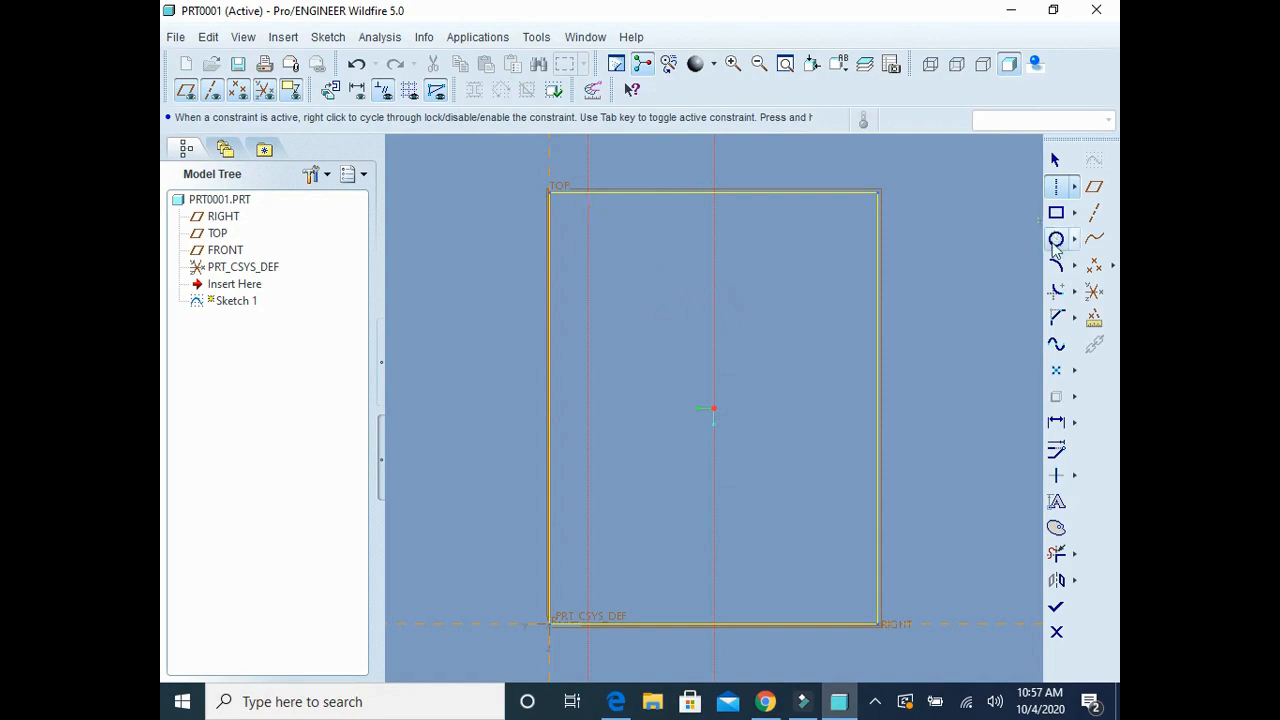
Step: Sketch a circle about 8 in diameter centred on the left centerline, near the rectangle's upper-left corner
click(1056, 239)
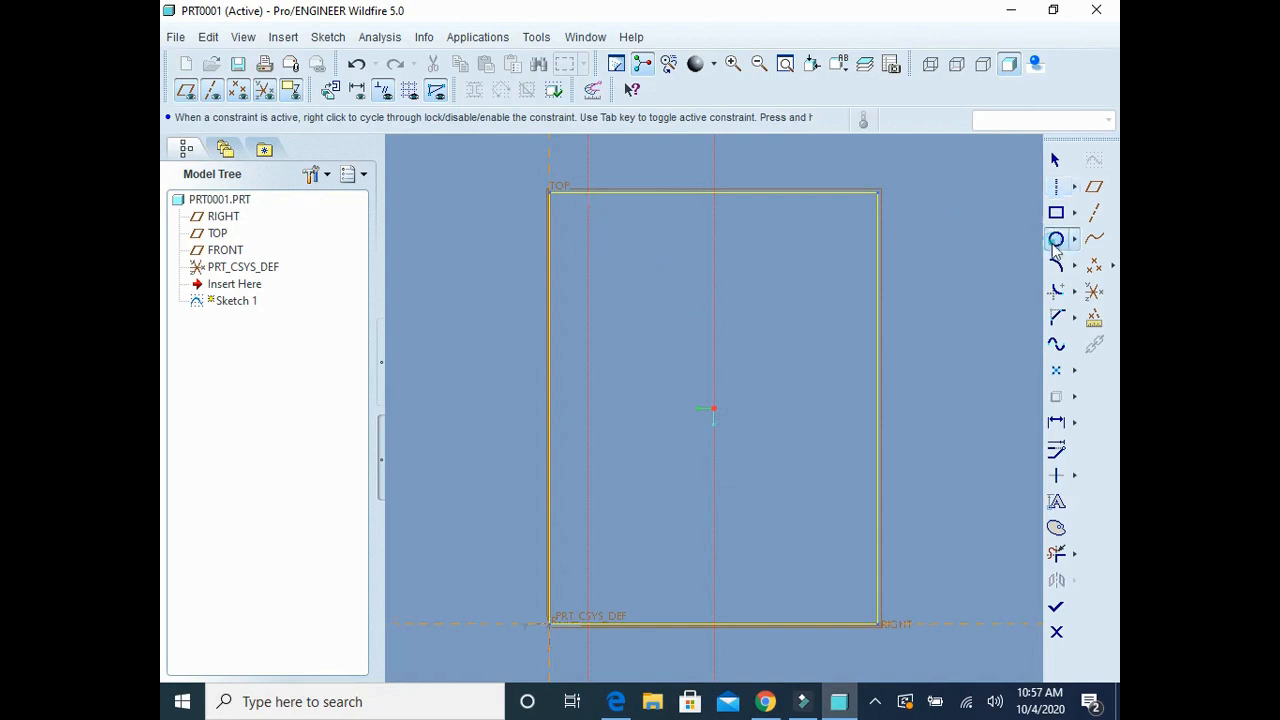
click(587, 236)
click(603, 252)
click(1056, 422)
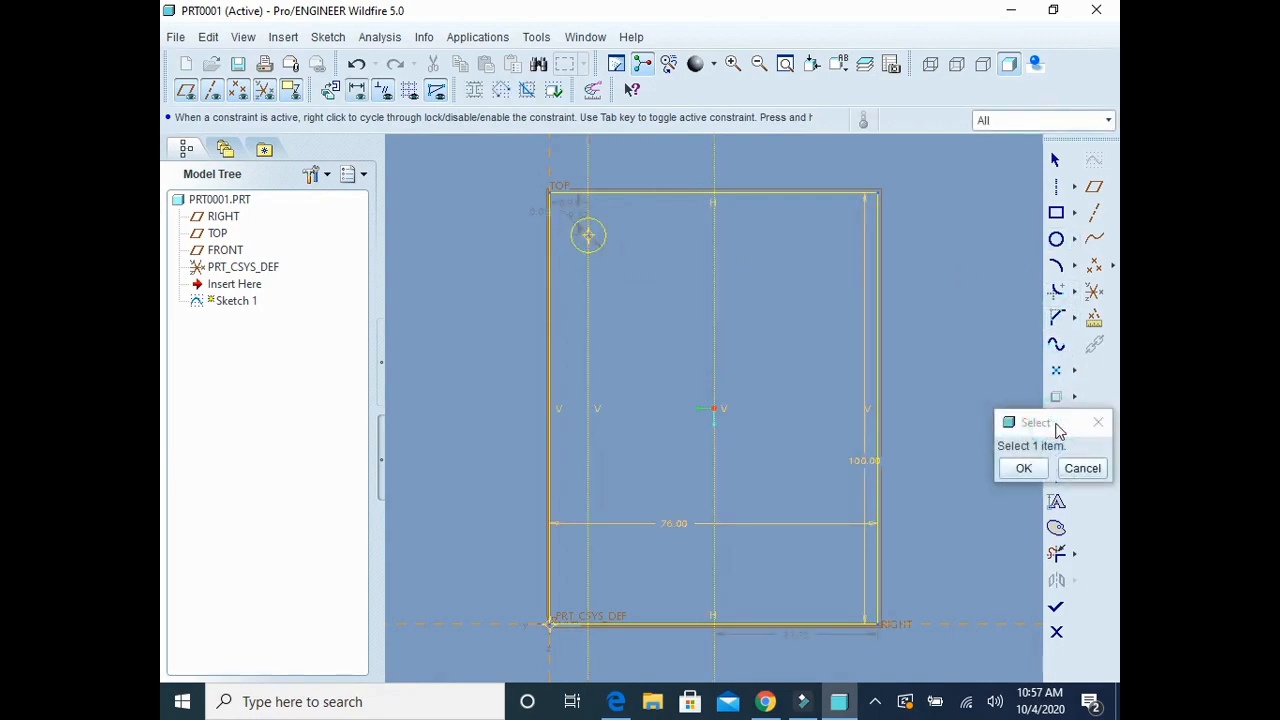
click(1022, 468)
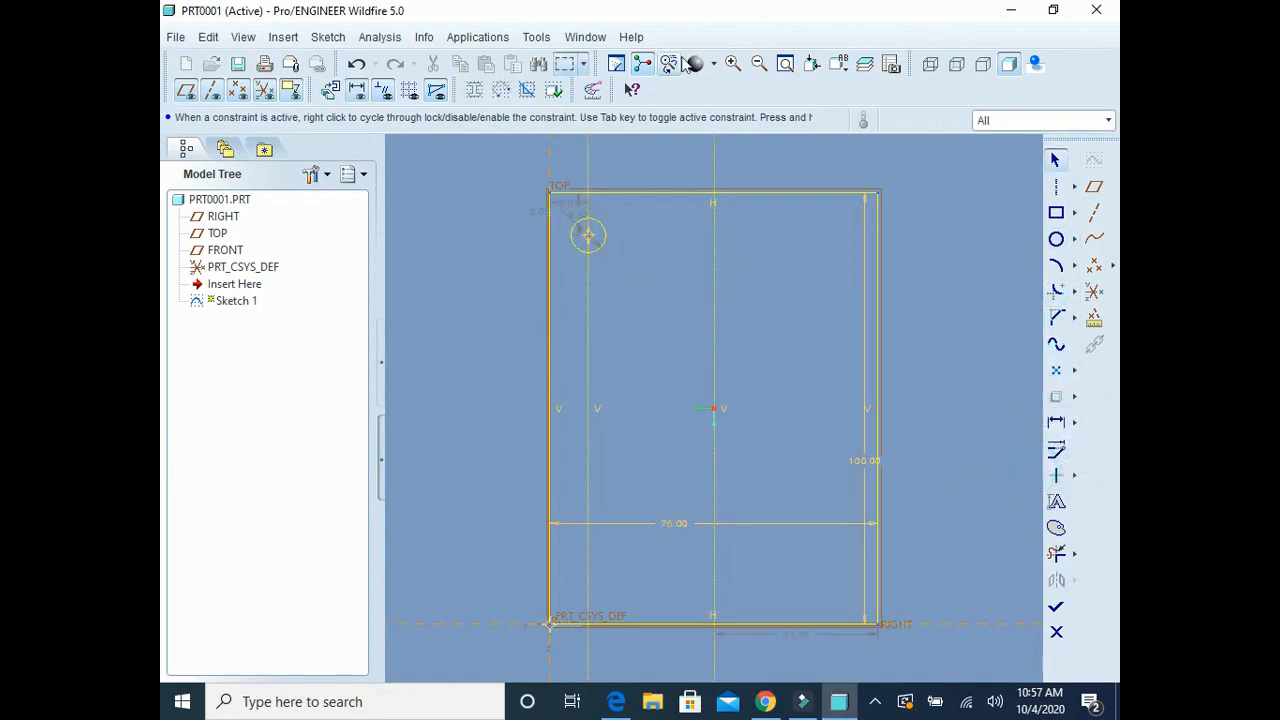
Step: Check the bracket drawing in Teknik Resim_2.pdf in Edge and set the left centerline's distance from the rectangle's left edge to 12
click(733, 63)
click(528, 165)
click(660, 234)
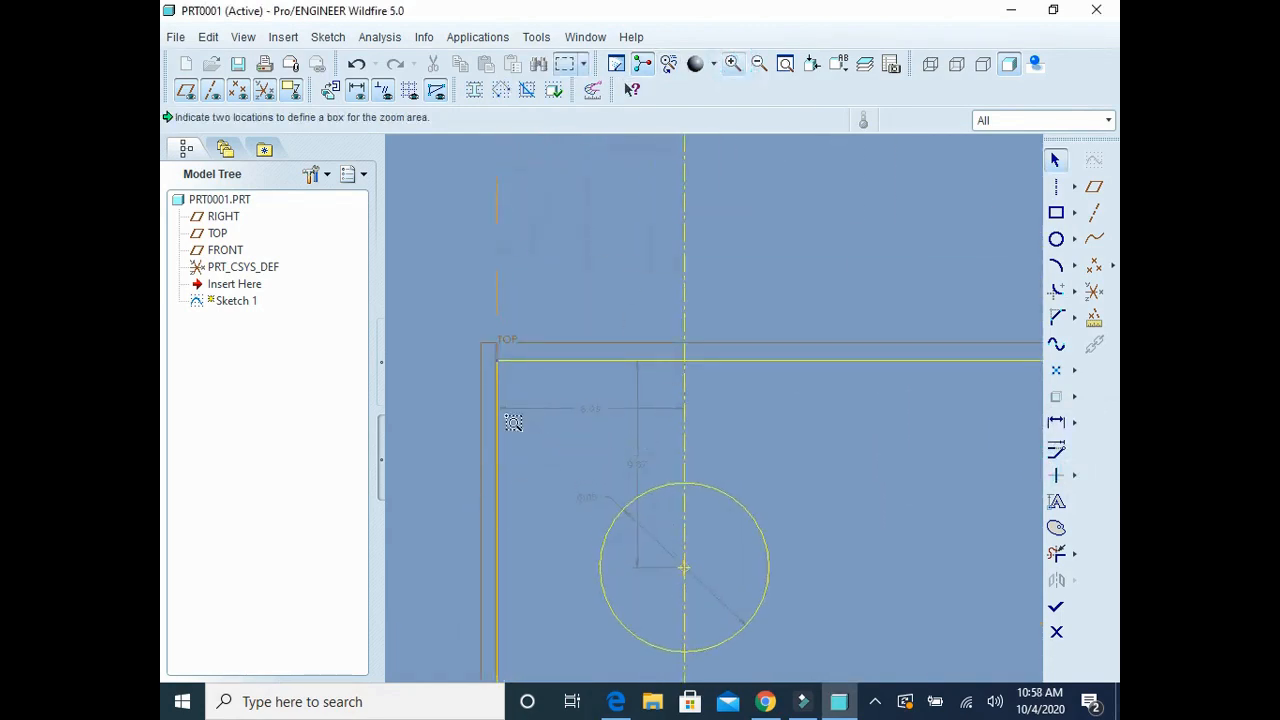
click(1055, 160)
click(618, 698)
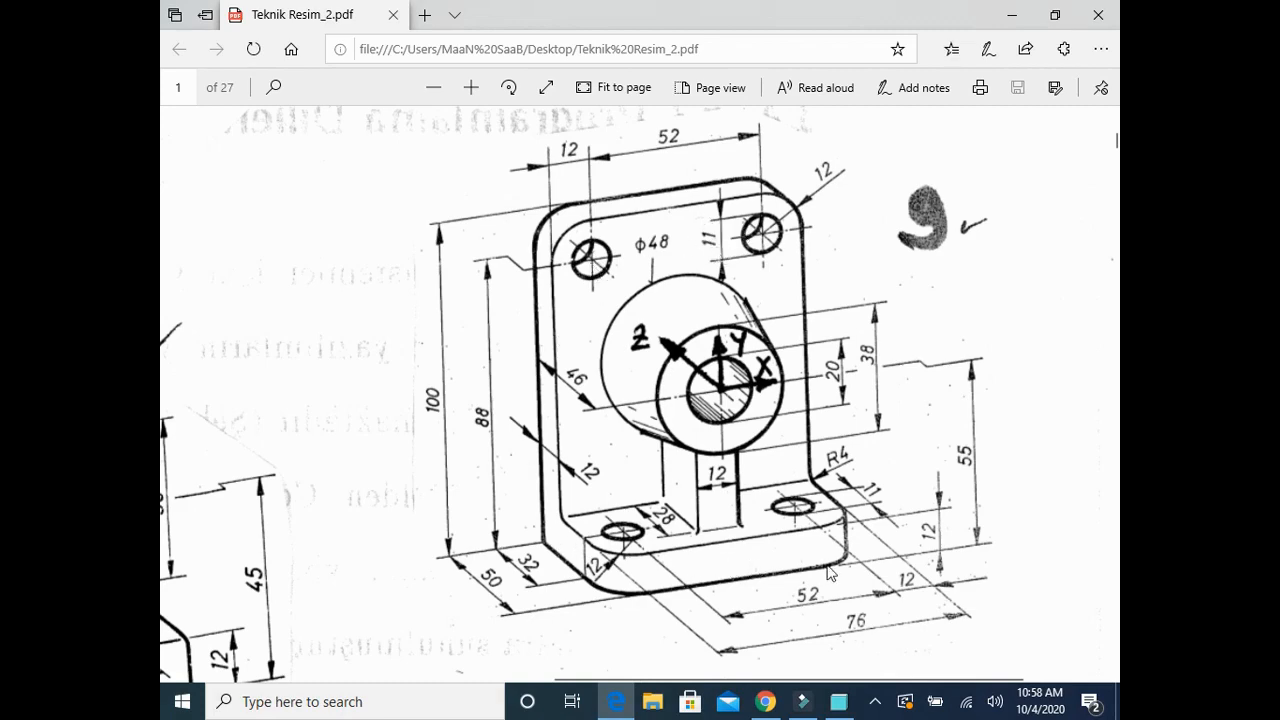
click(838, 701)
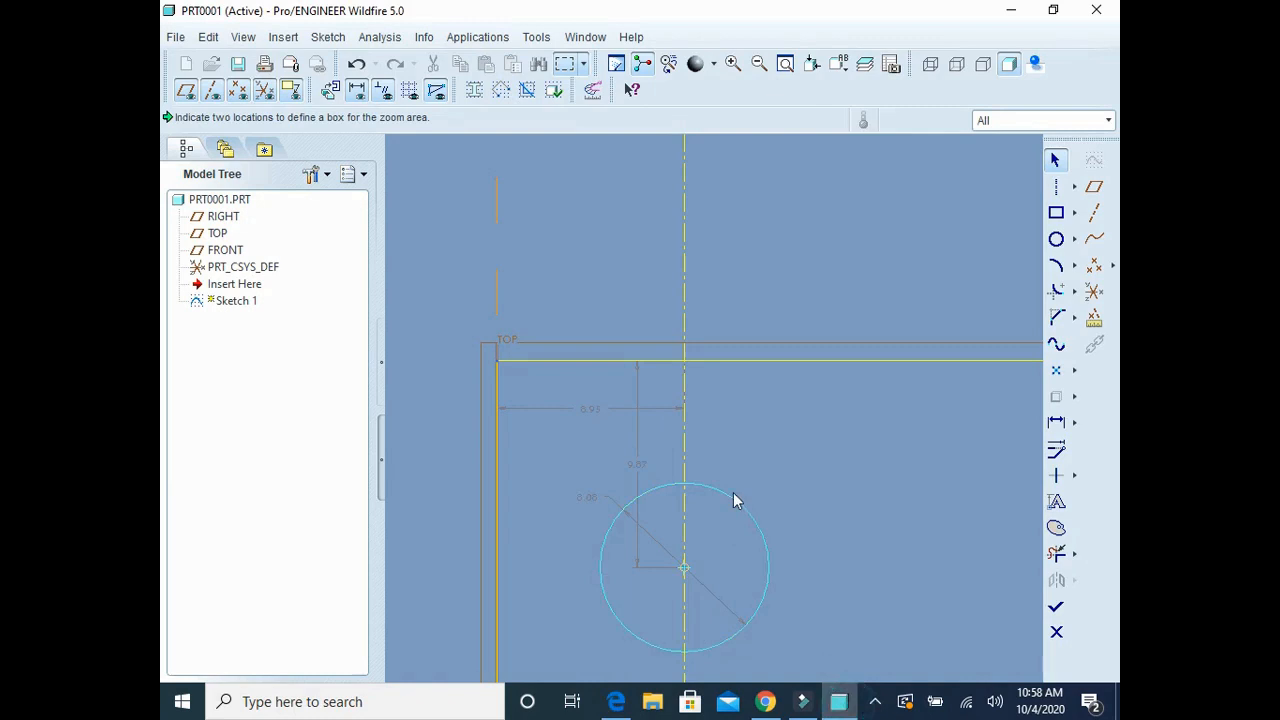
double_click(587, 409)
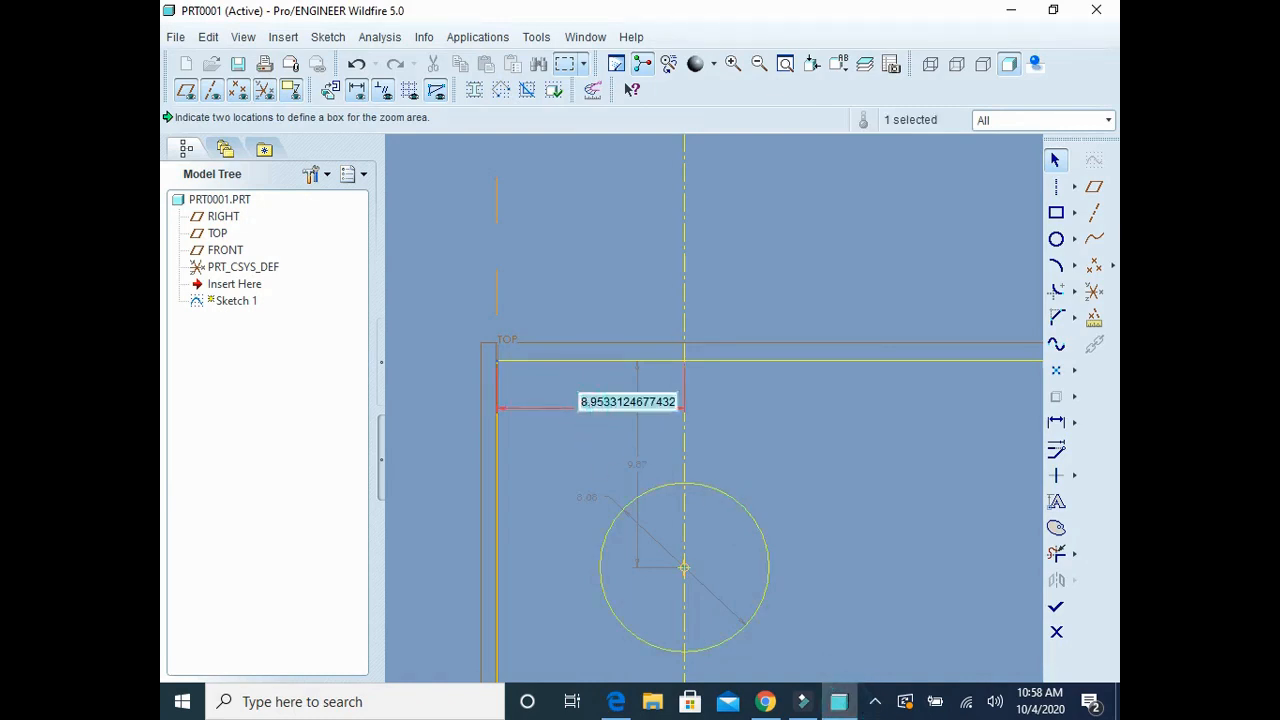
text(12)
key(Return)
scroll(586, 410, down, 3)
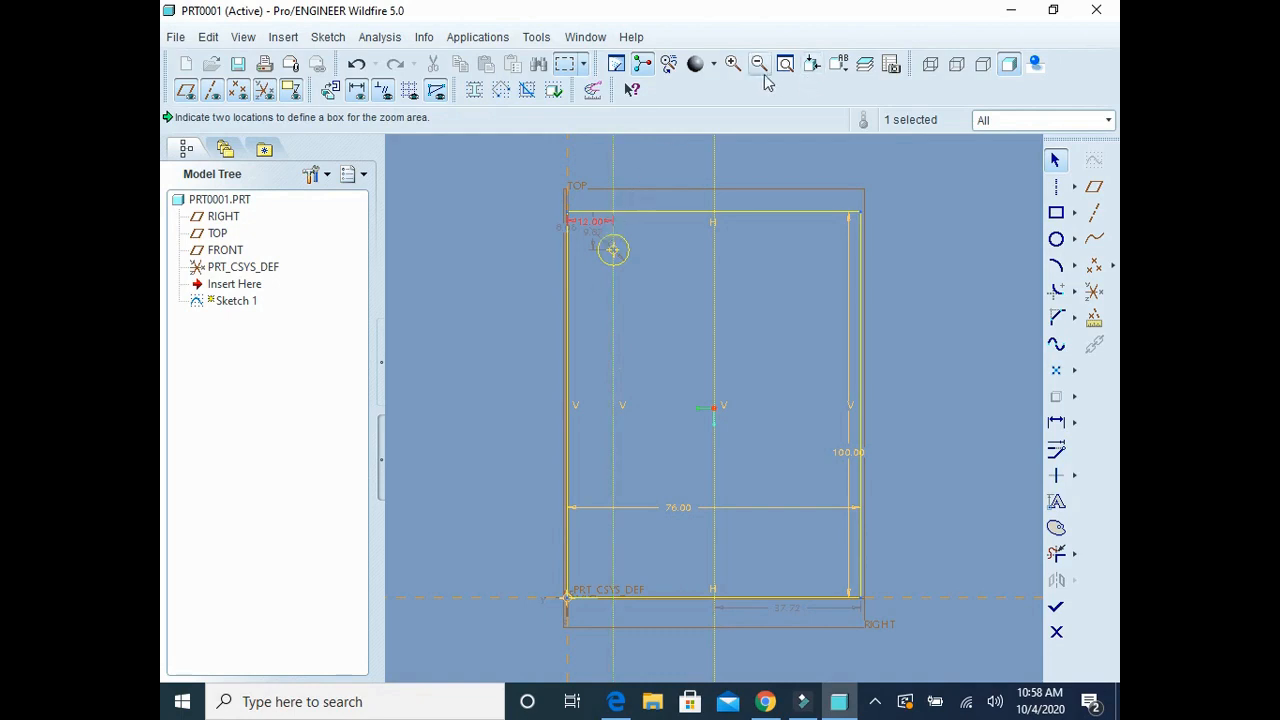
Step: Set the diameter of the circle near the rectangle's upper-left corner to 11
click(732, 63)
click(551, 187)
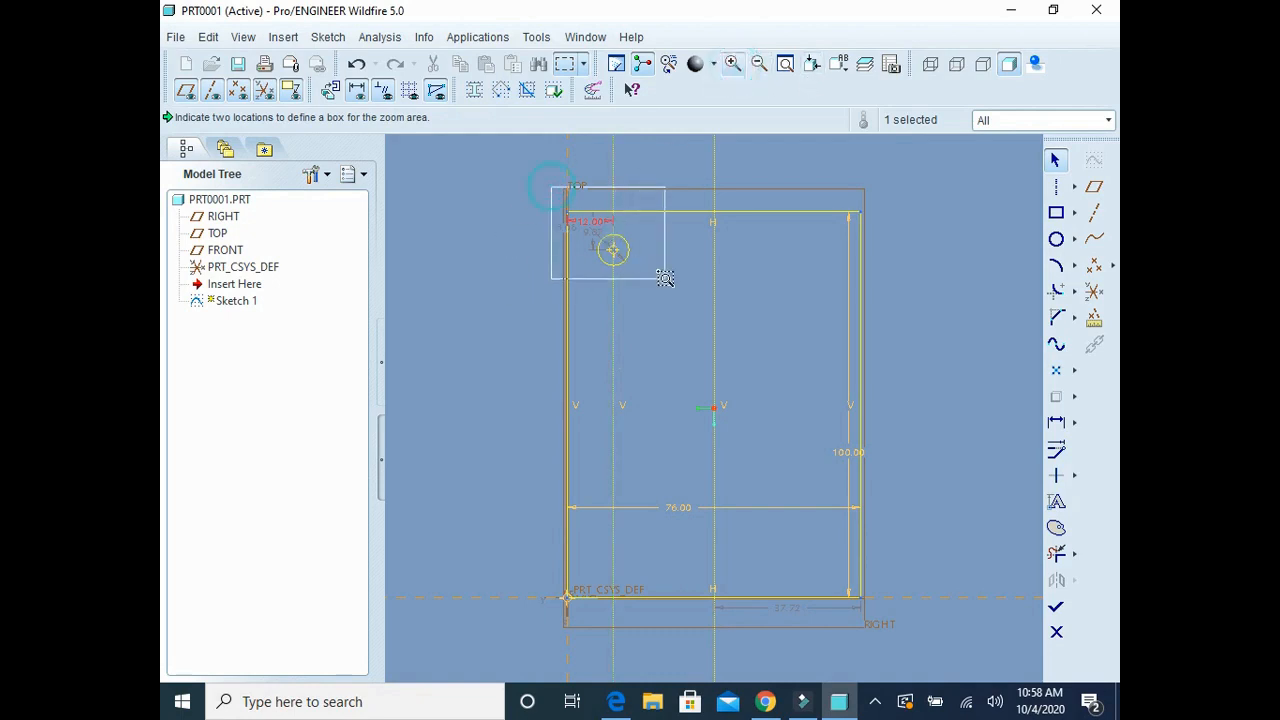
click(663, 286)
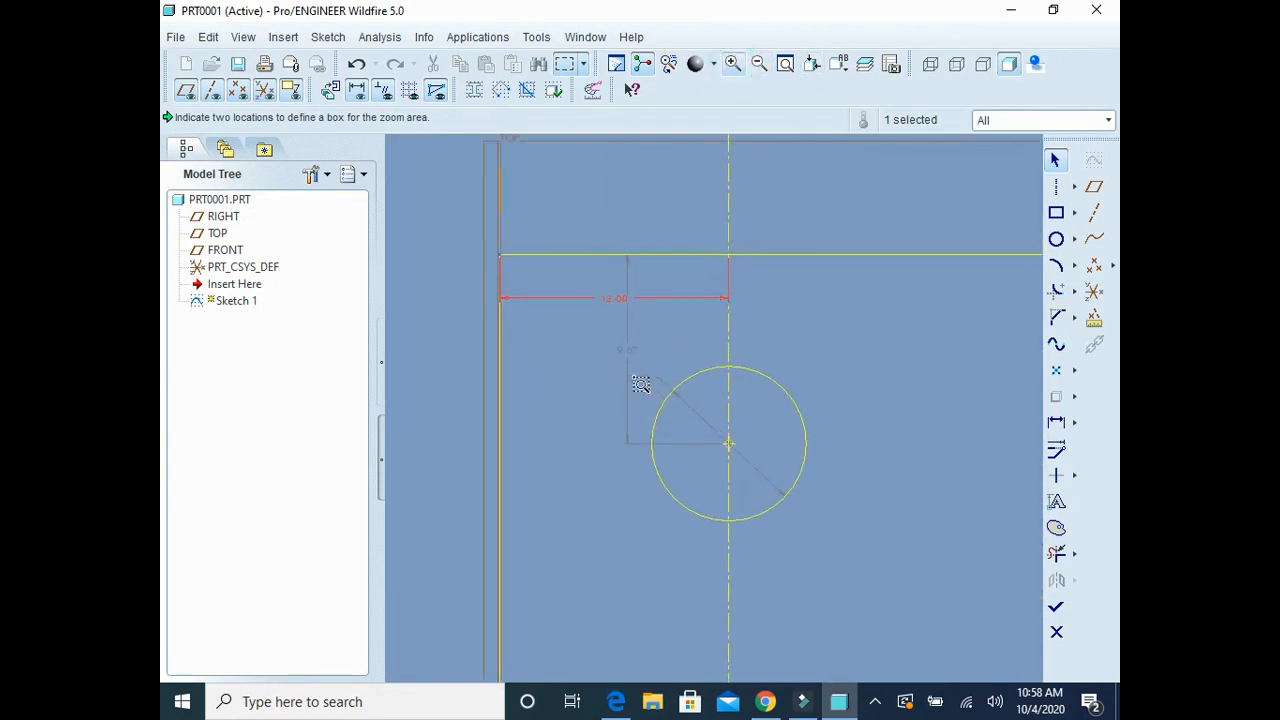
click(1060, 164)
double_click(637, 376)
text(1)
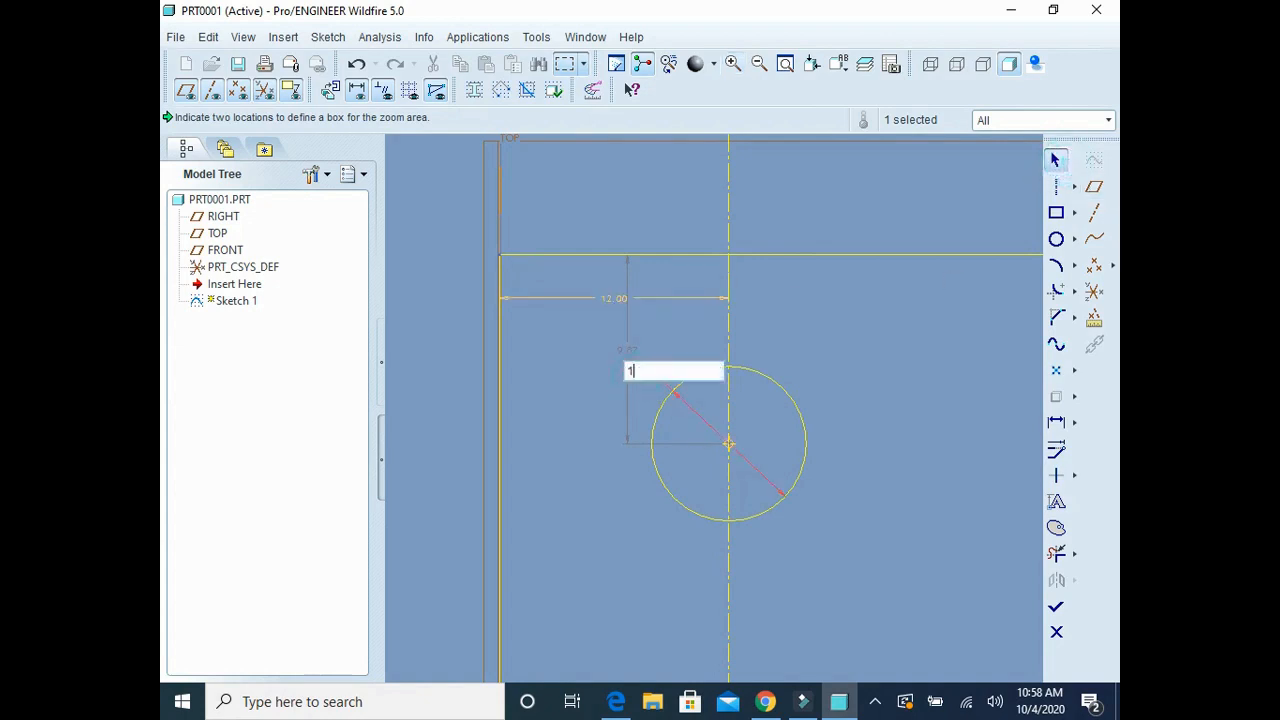
text(1)
key(Return)
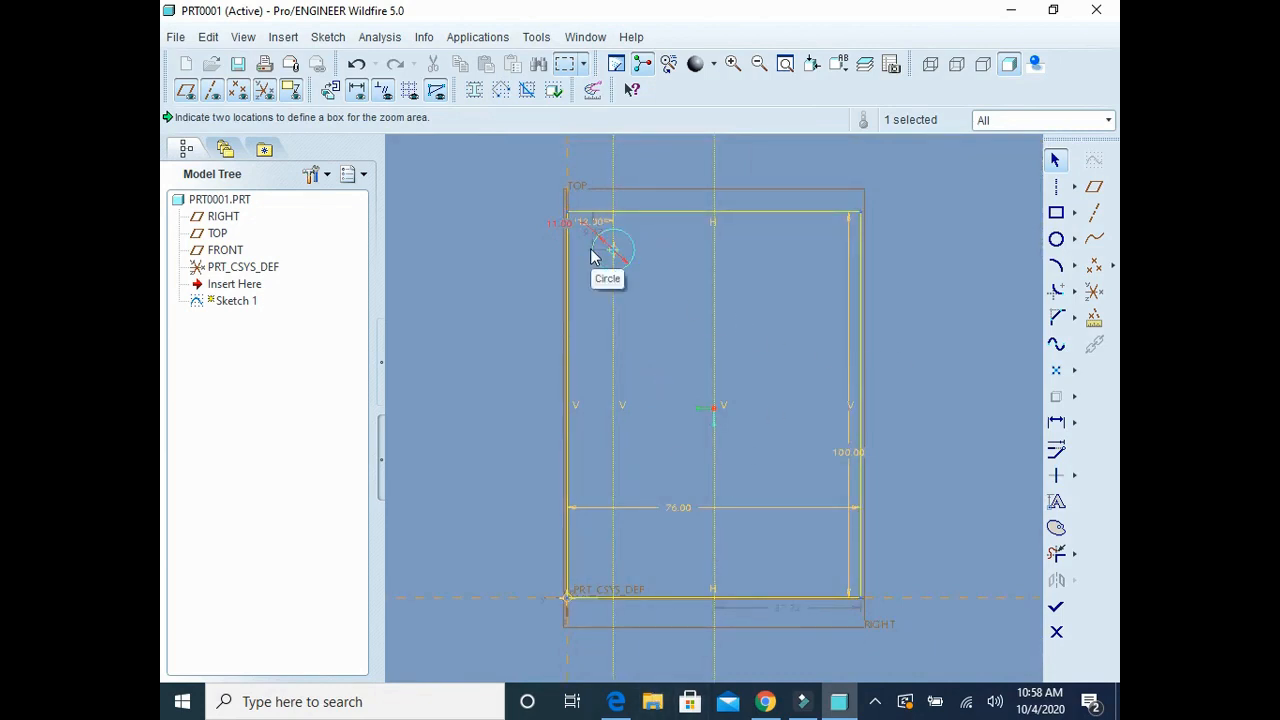
Step: Check the drawing in Edge and set the circle centre's distance from the rectangle's top edge to 12
click(616, 701)
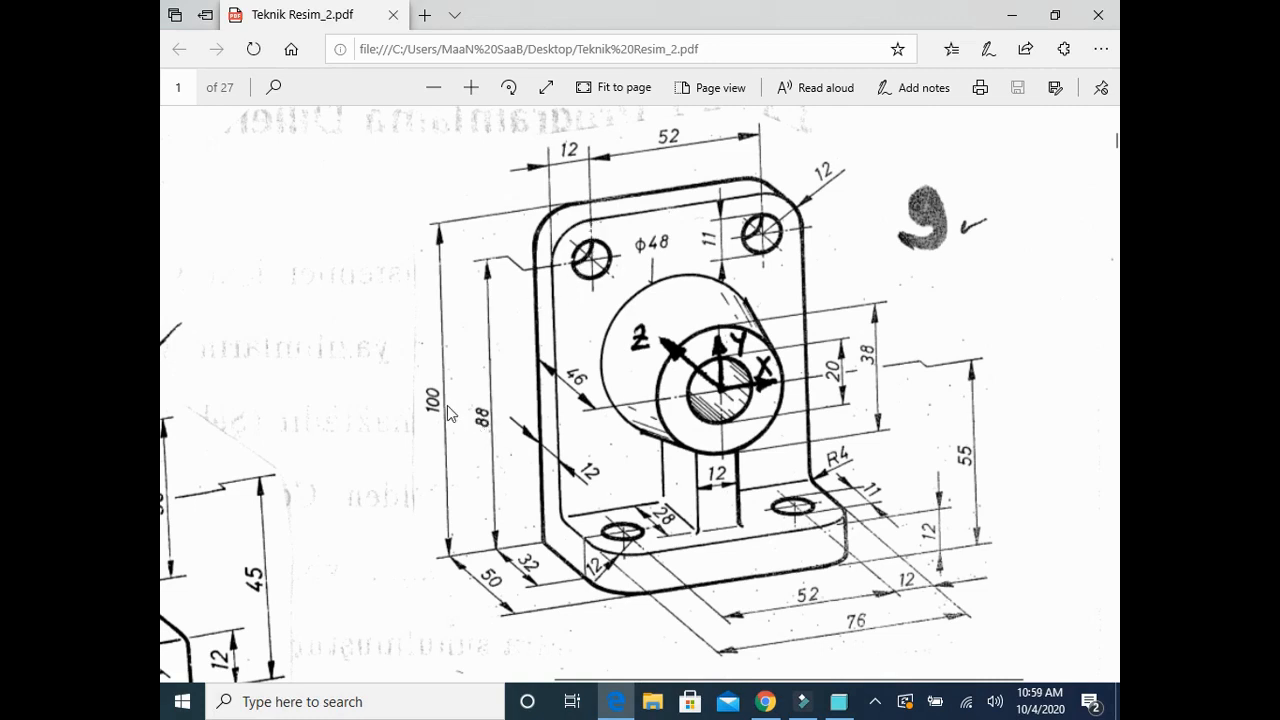
click(840, 699)
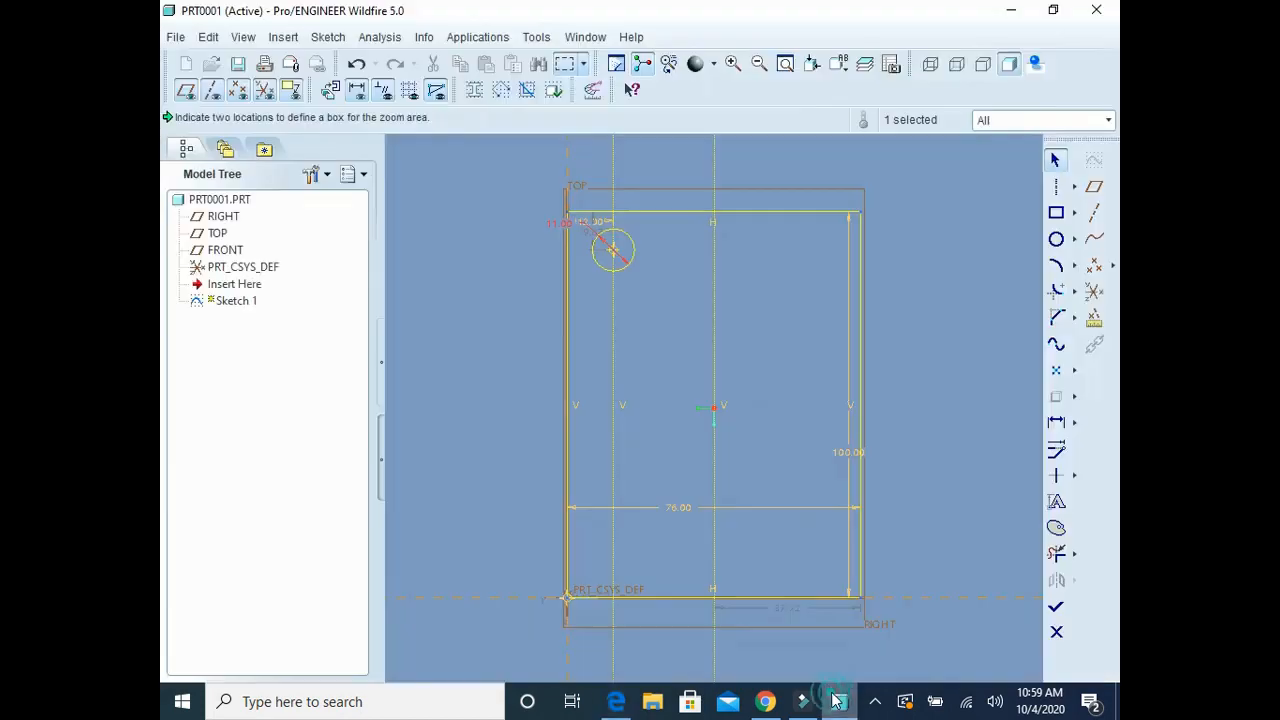
click(732, 78)
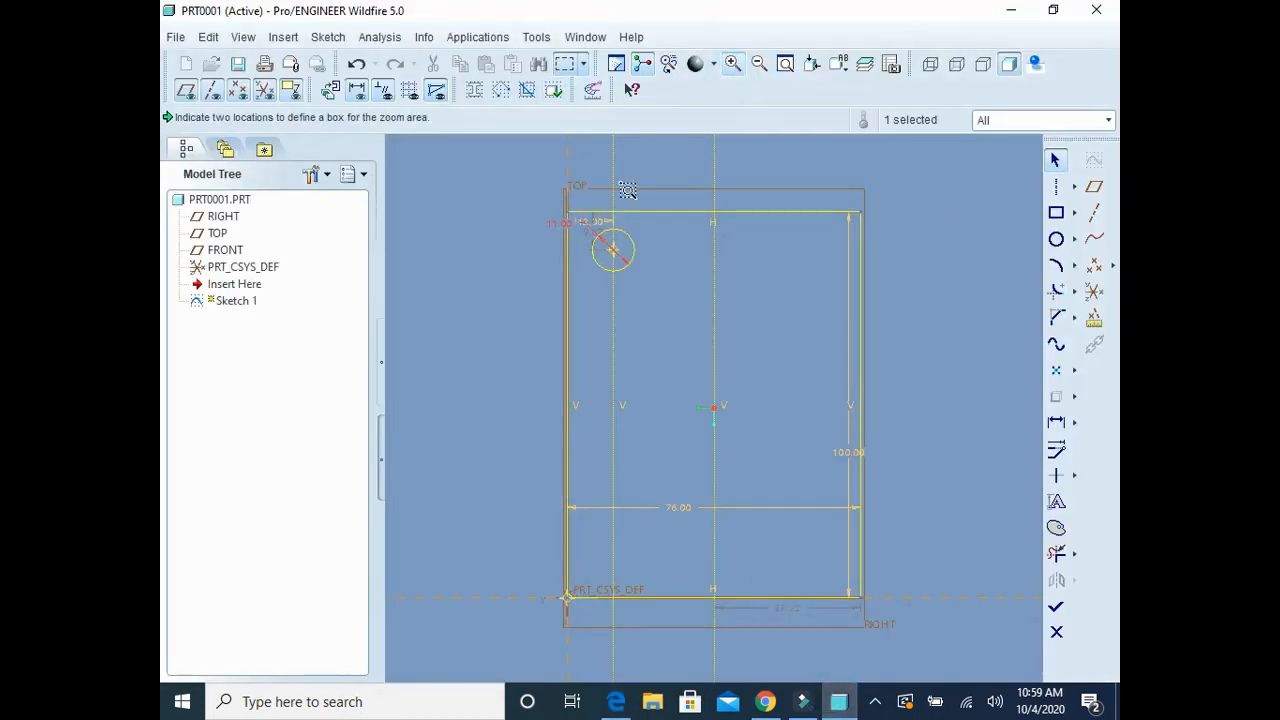
click(514, 189)
click(683, 329)
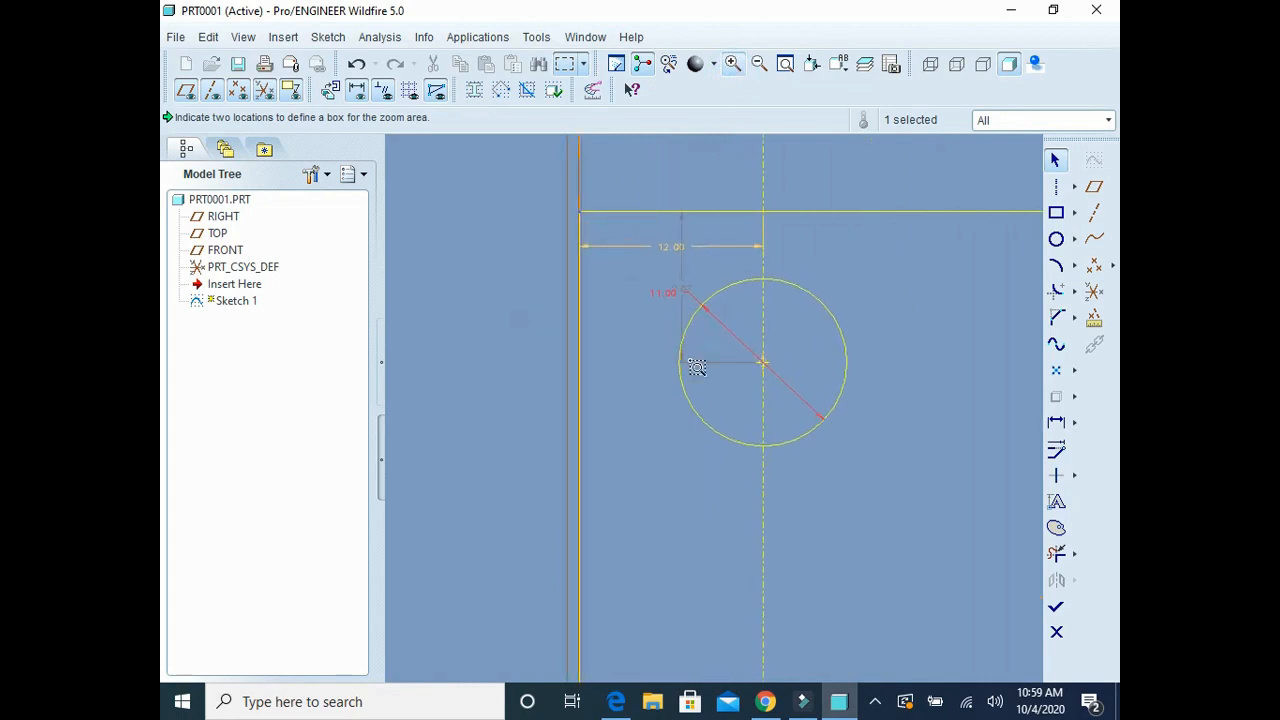
click(1054, 163)
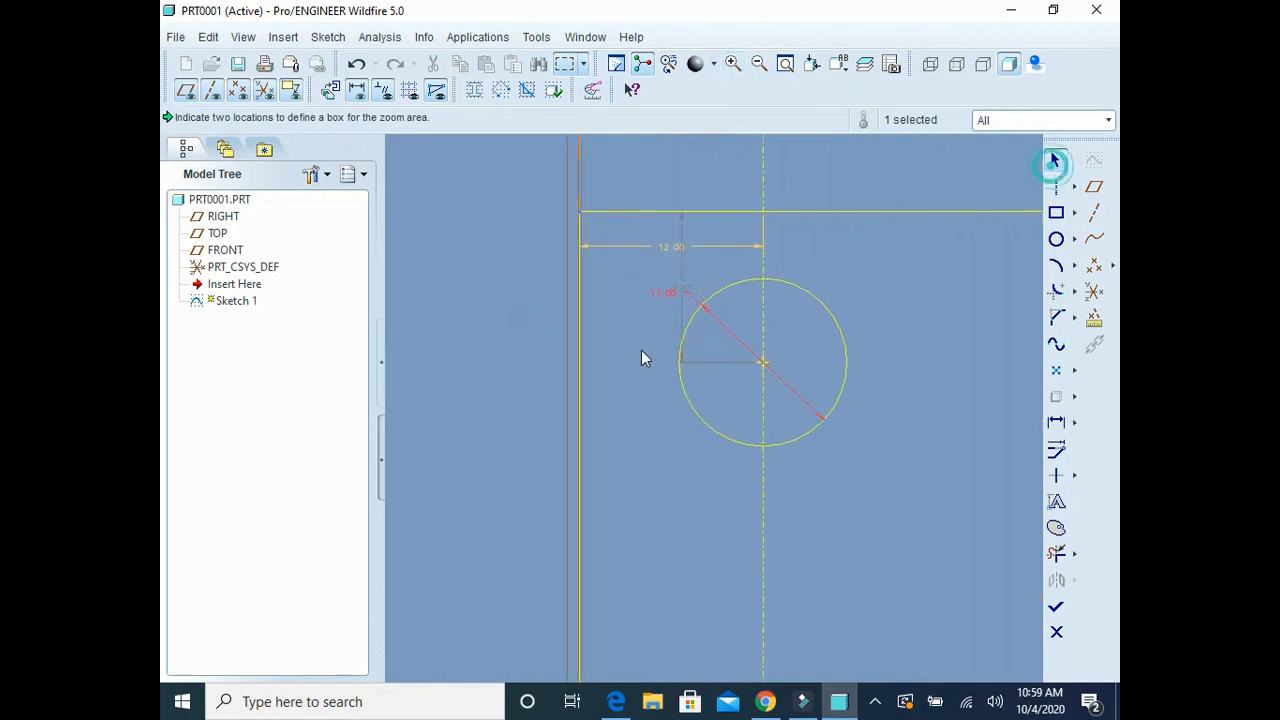
double_click(688, 294)
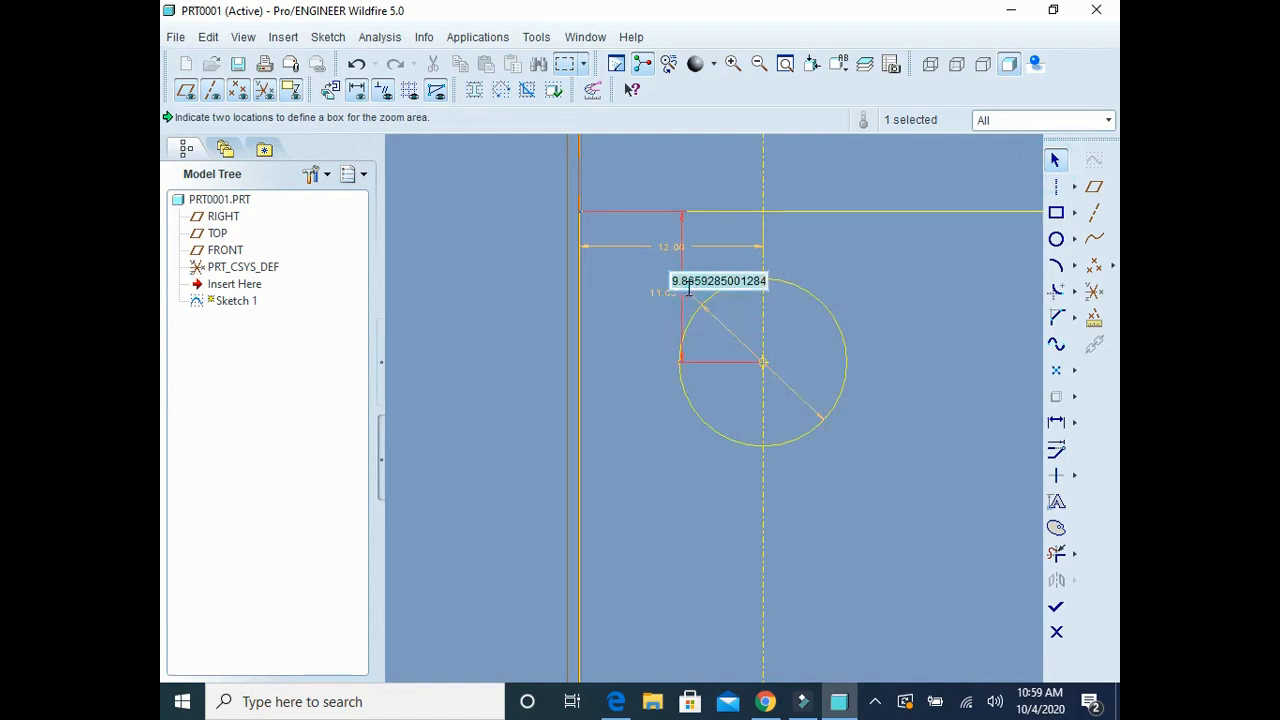
text(12)
key(Return)
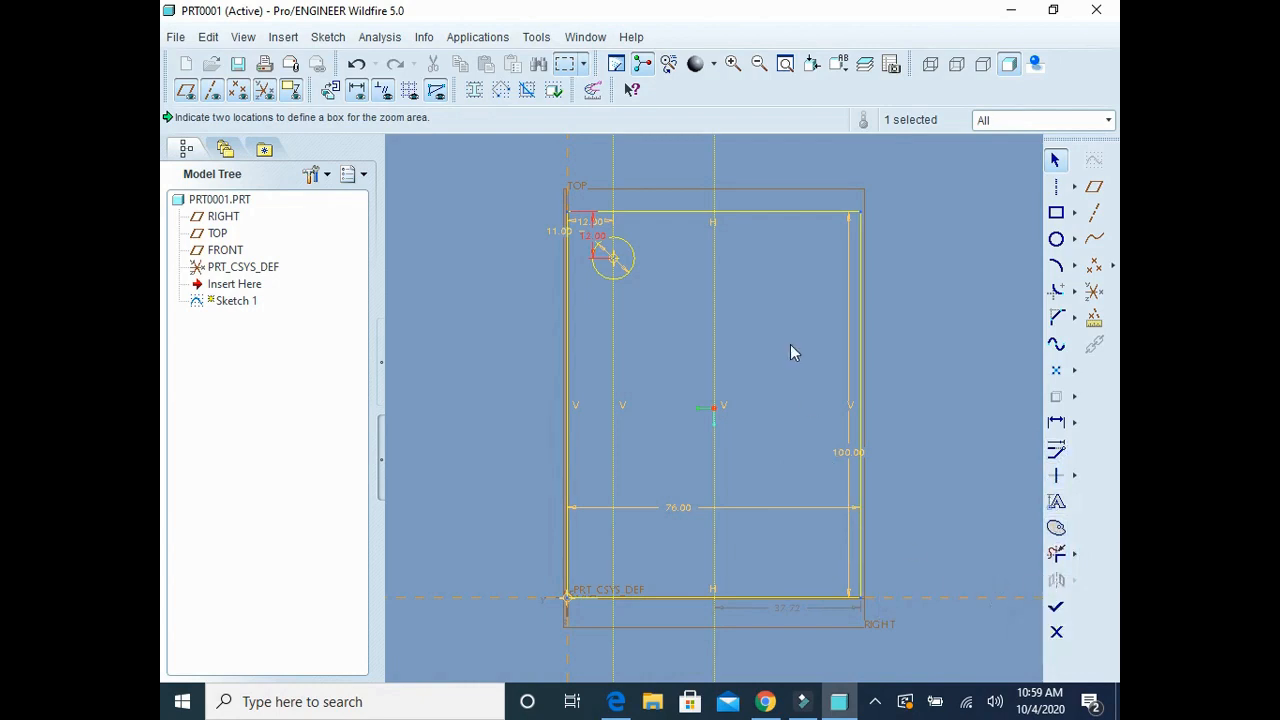
Step: Mirror the circle about the middle vertical centerline, and finish the sketch after checking the drawing in Edge
ctrl+click(636, 268)
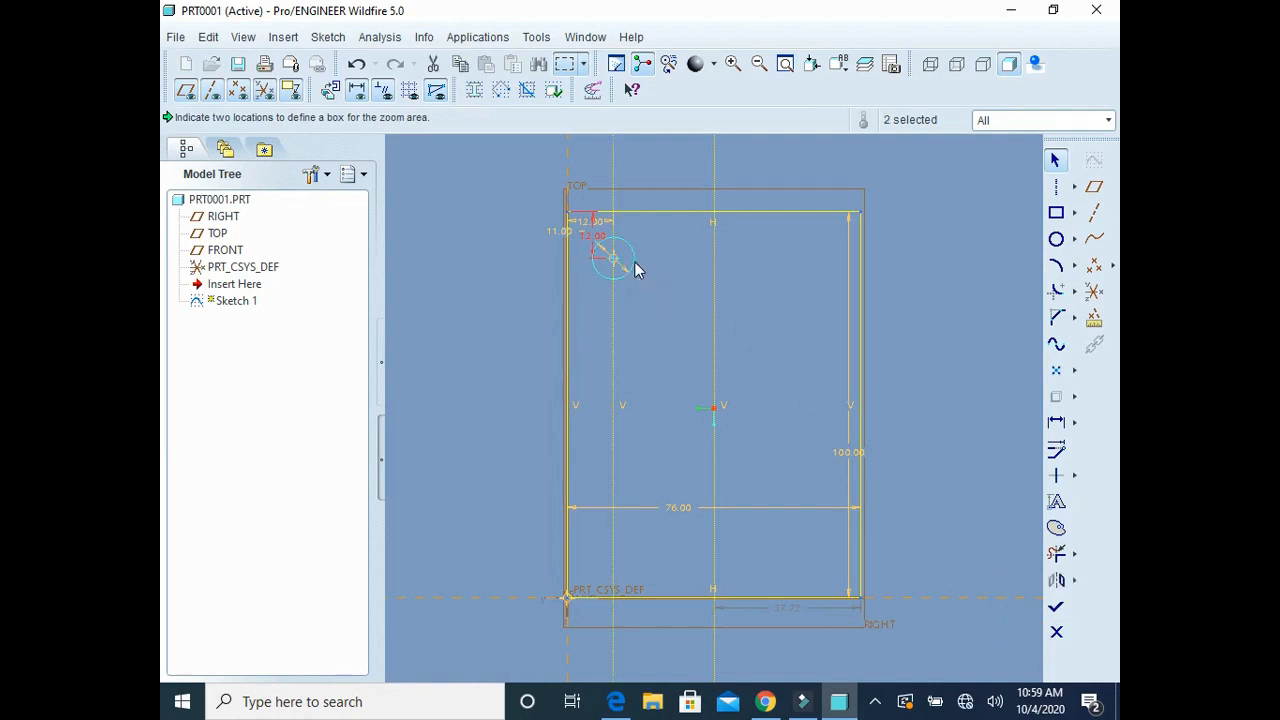
click(636, 263)
click(1058, 583)
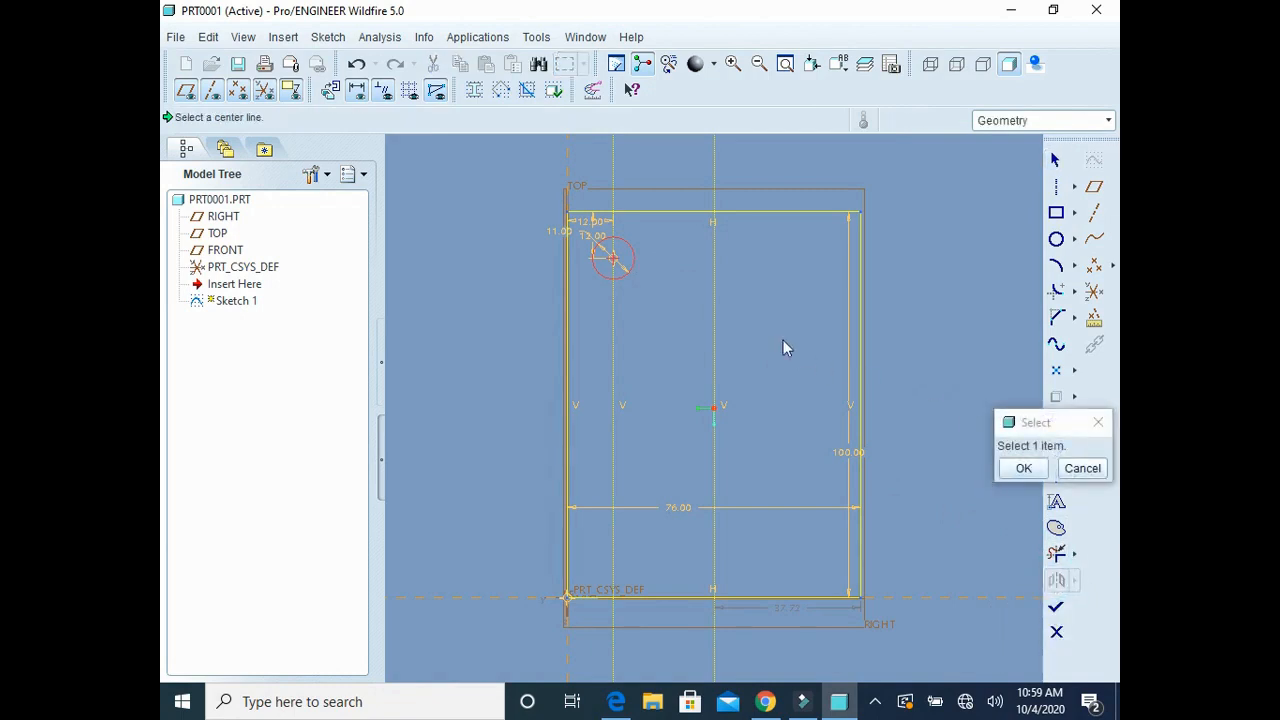
click(715, 252)
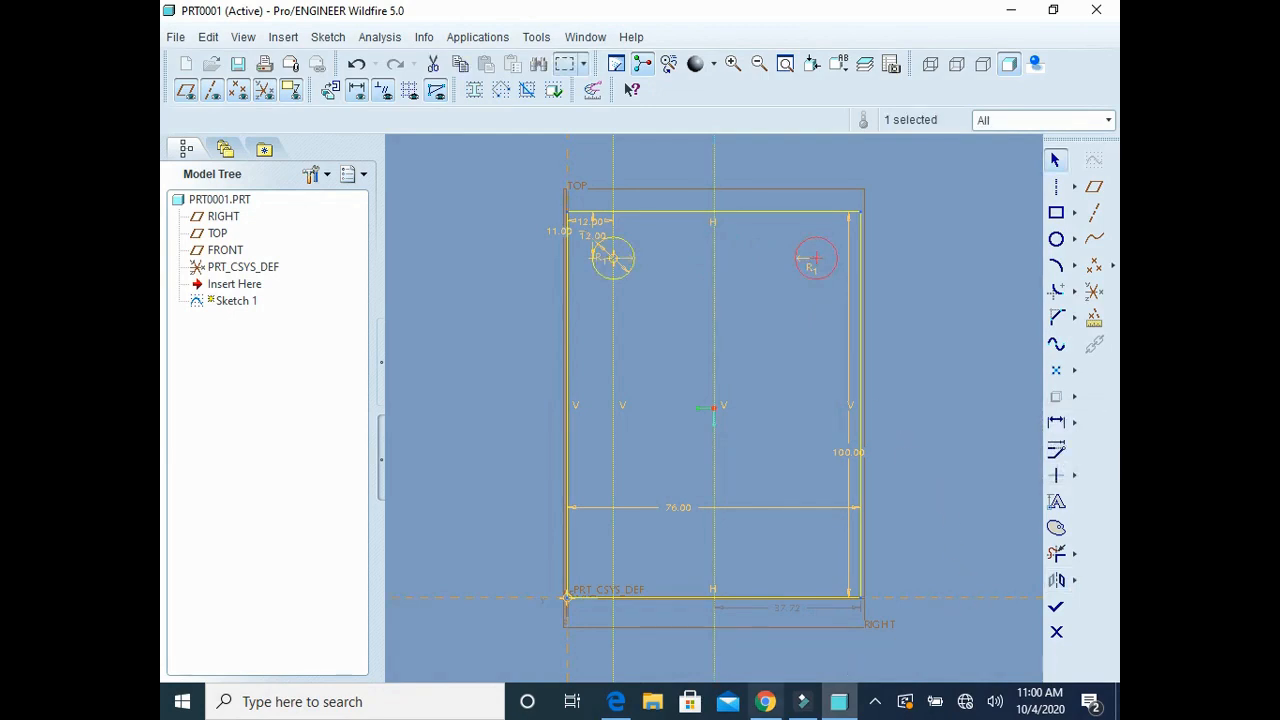
click(615, 701)
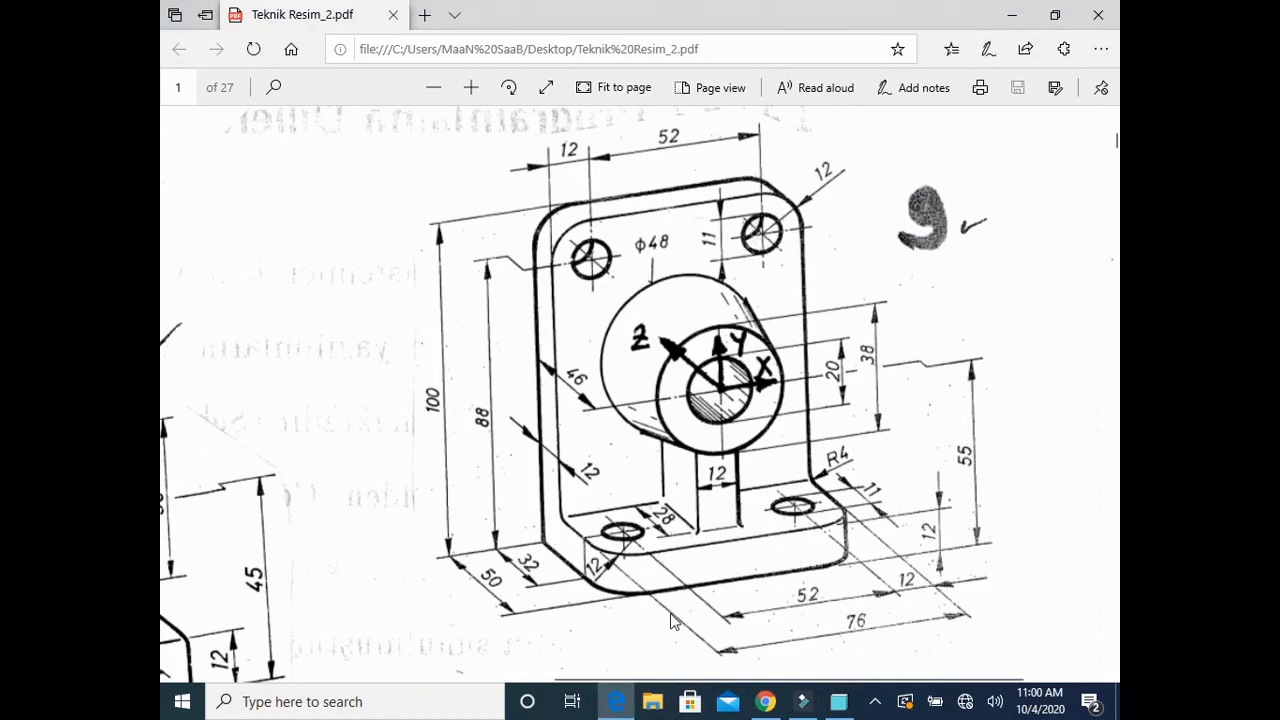
click(838, 701)
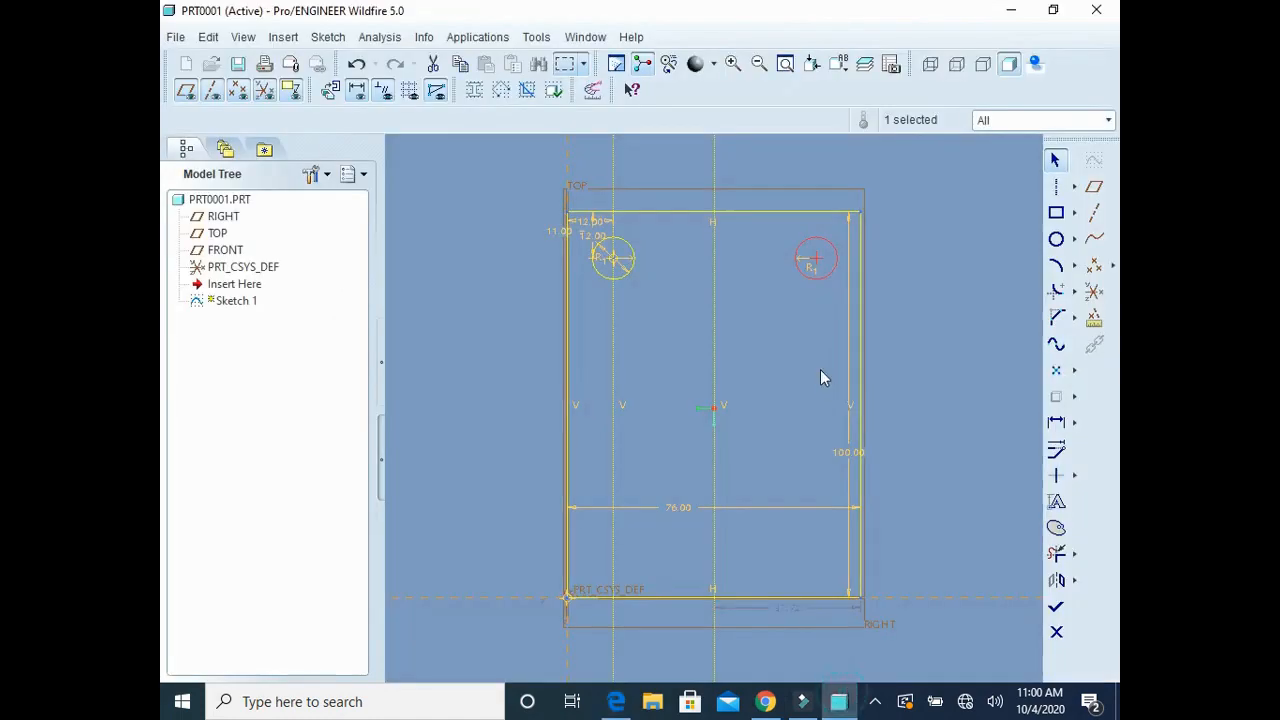
click(1056, 607)
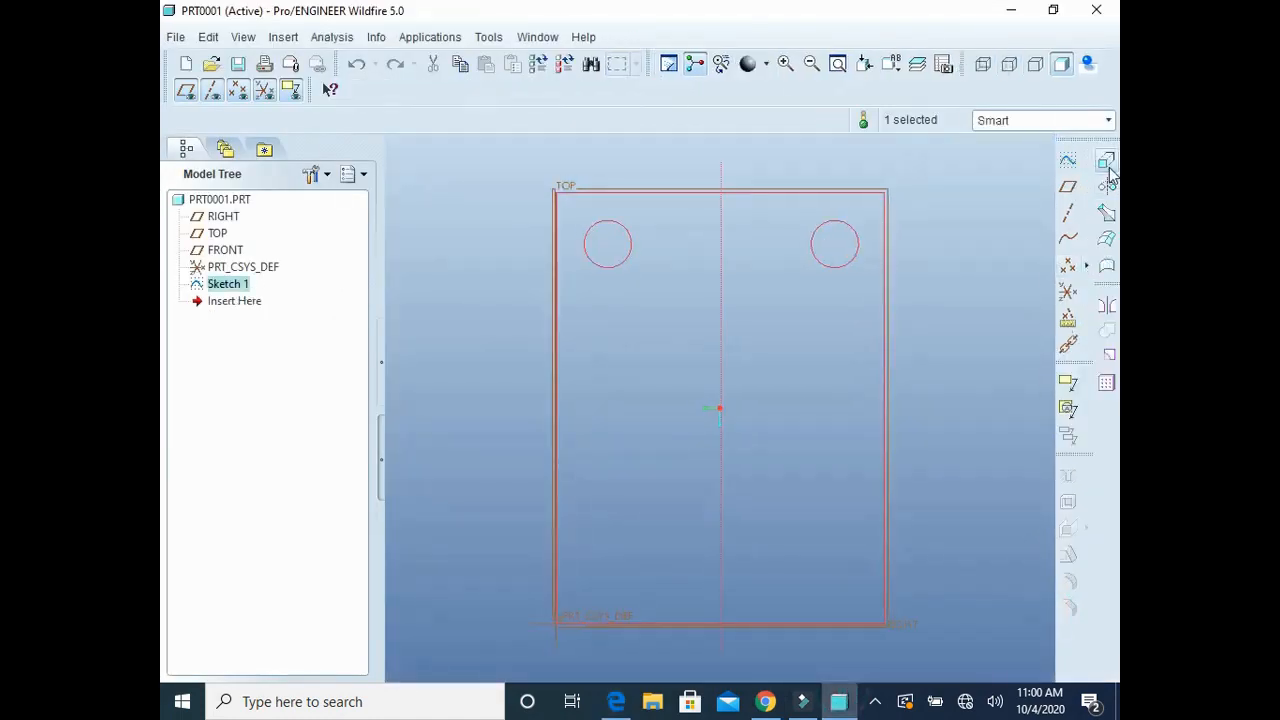
Step: Extrude the plate sketch to a depth of 12, checking the plate thickness on the drawing in Edge
click(1107, 168)
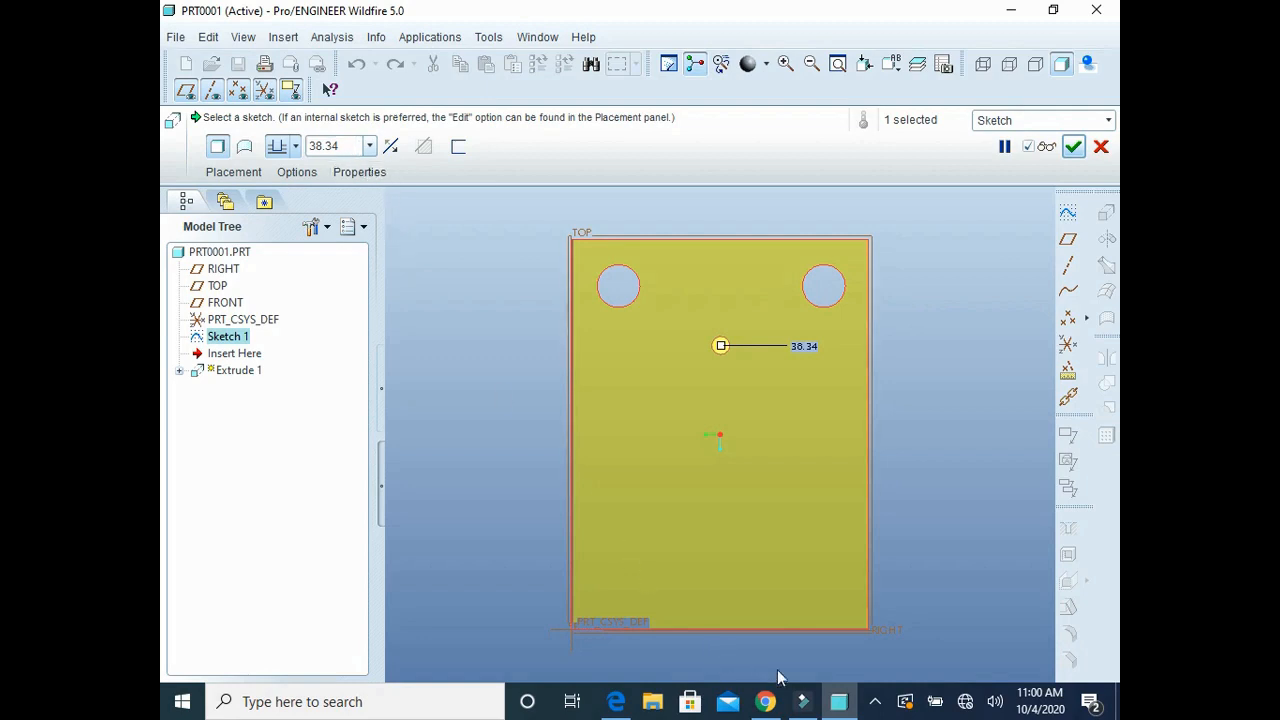
click(616, 701)
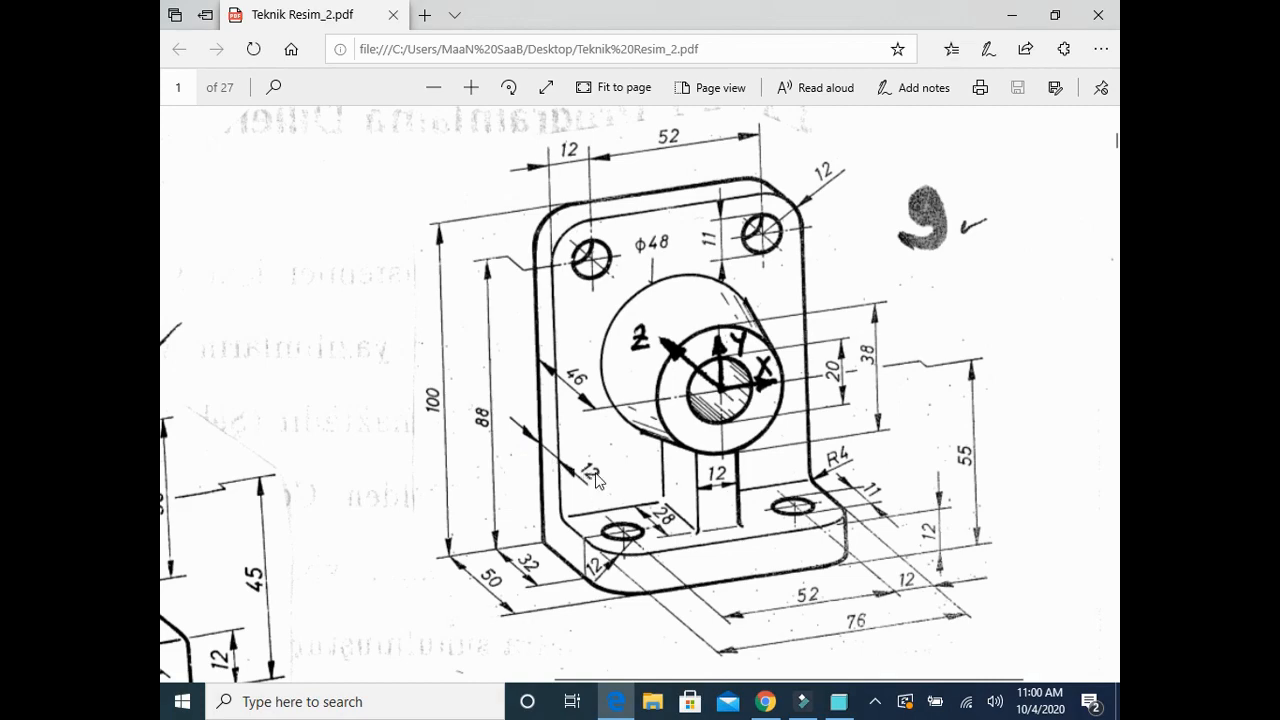
click(836, 702)
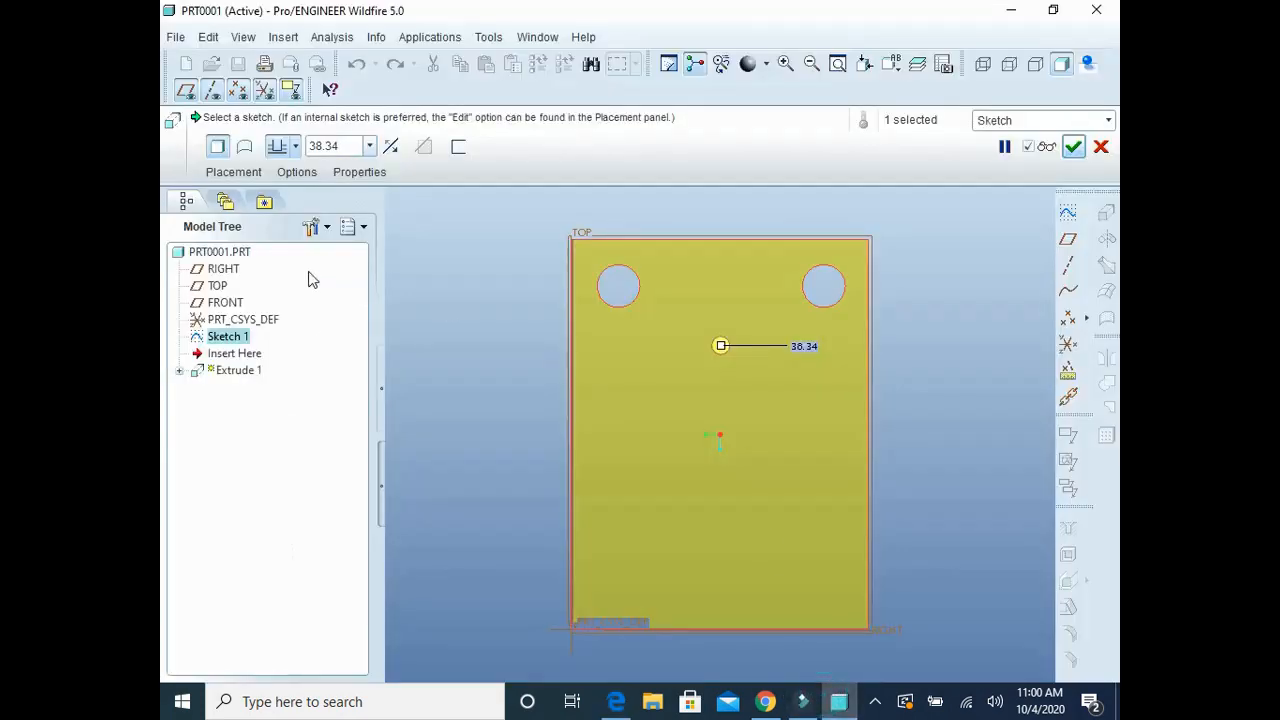
click(330, 146)
text(12)
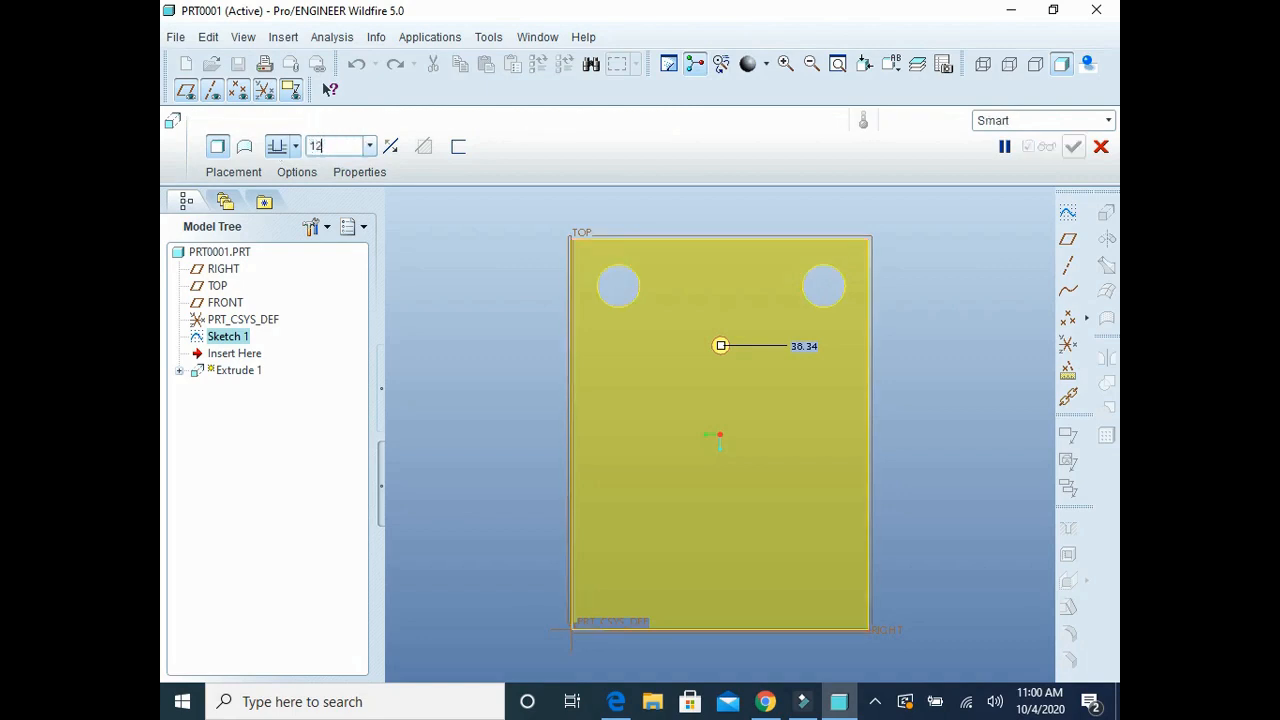
key(Return)
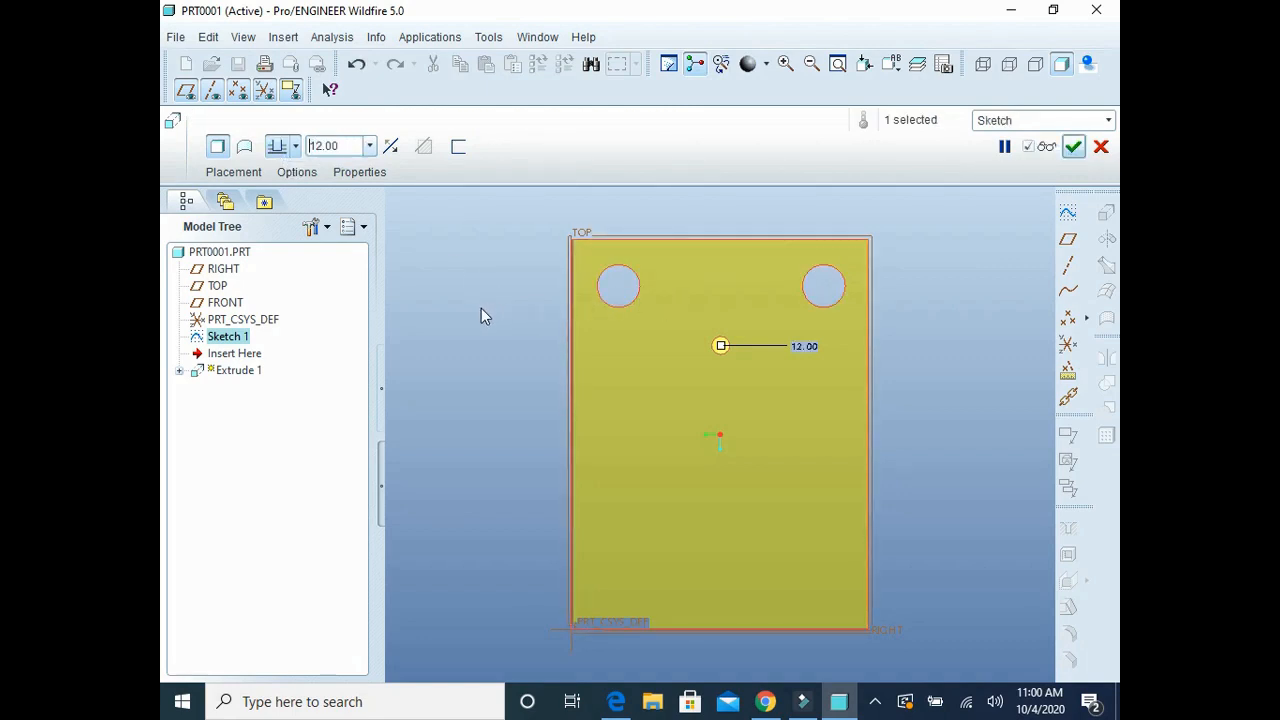
middle_drag(481, 316, 502, 290)
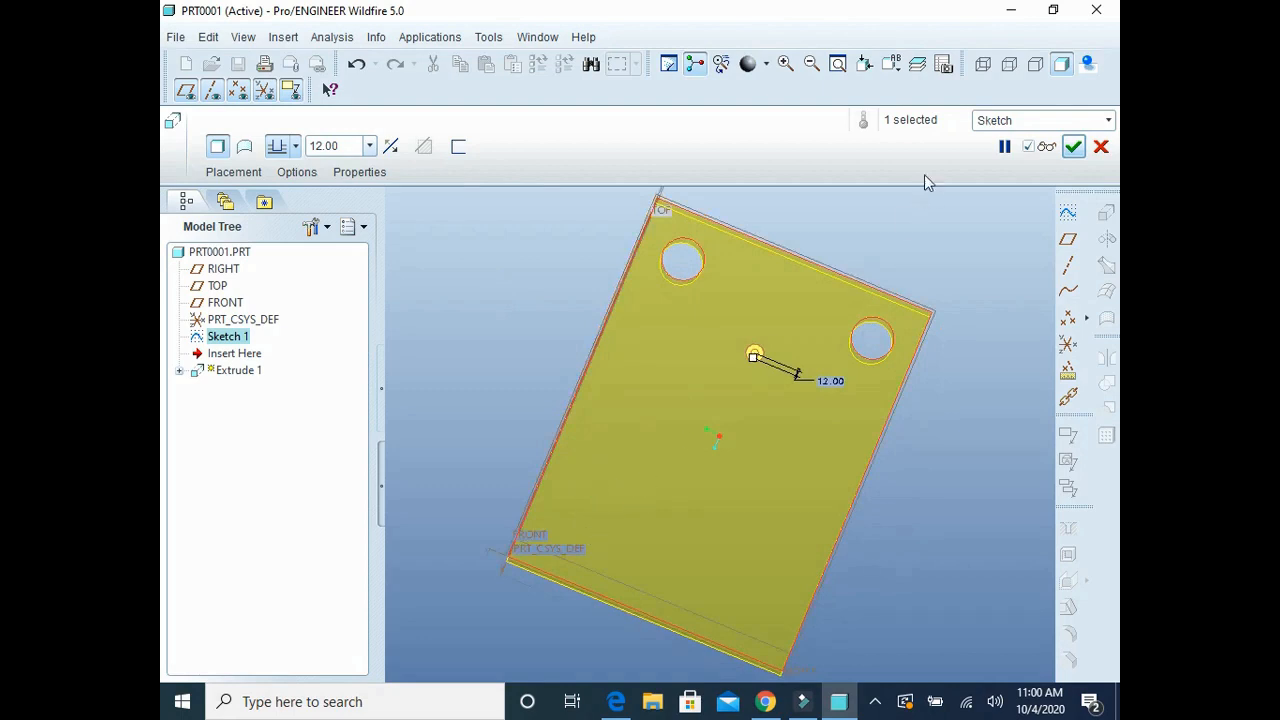
click(1072, 146)
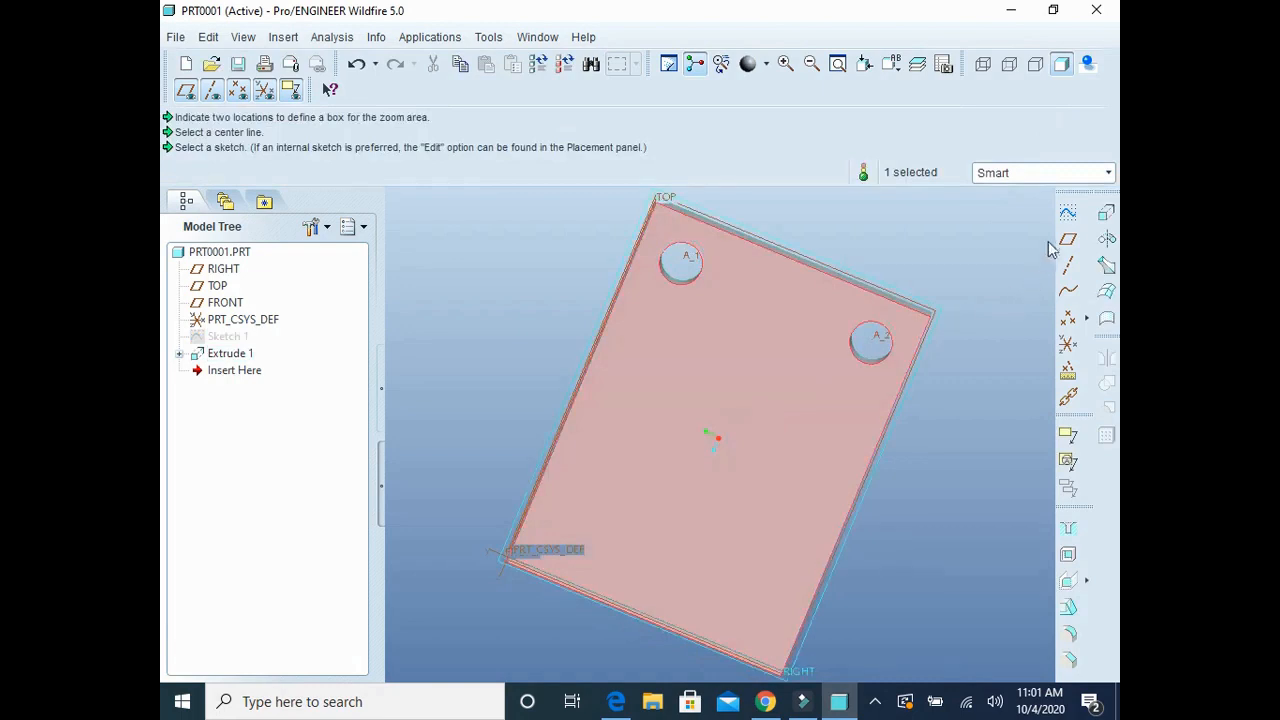
Step: Start a new sketch on the plate's sketch plane and consult the bracket drawing in Teknik Resim_2.pdf in Edge
click(1068, 212)
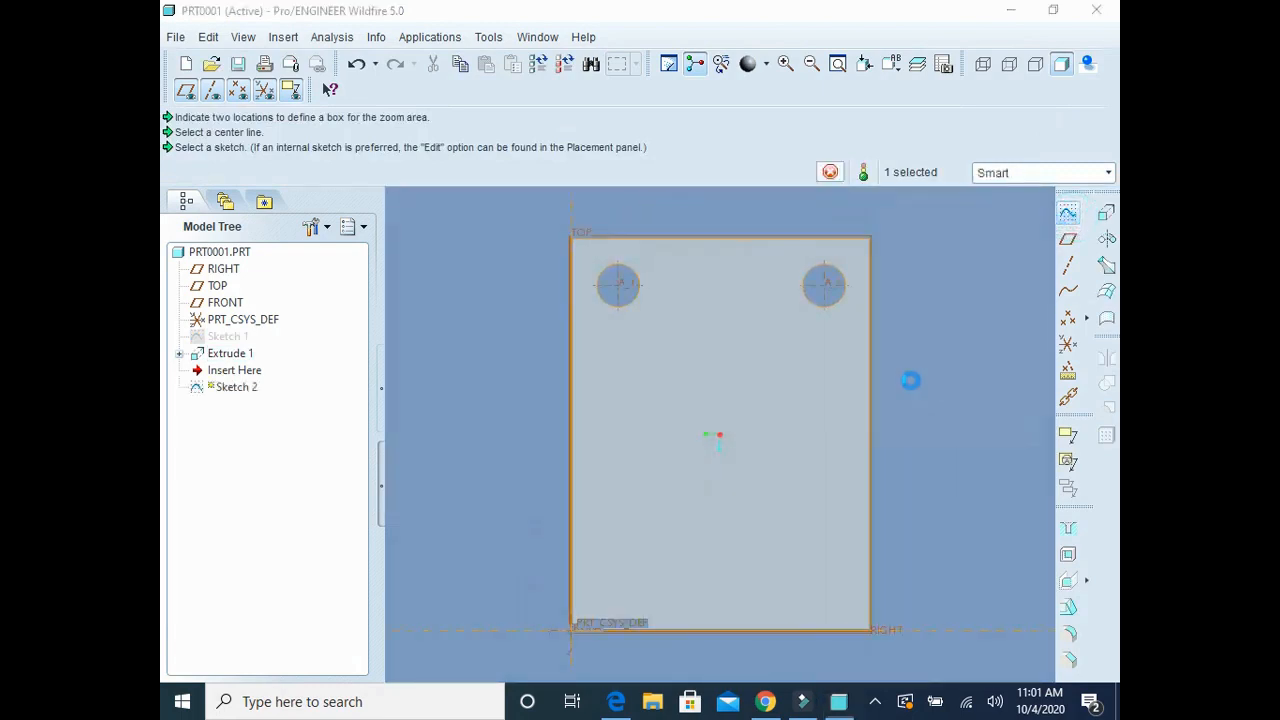
click(1038, 434)
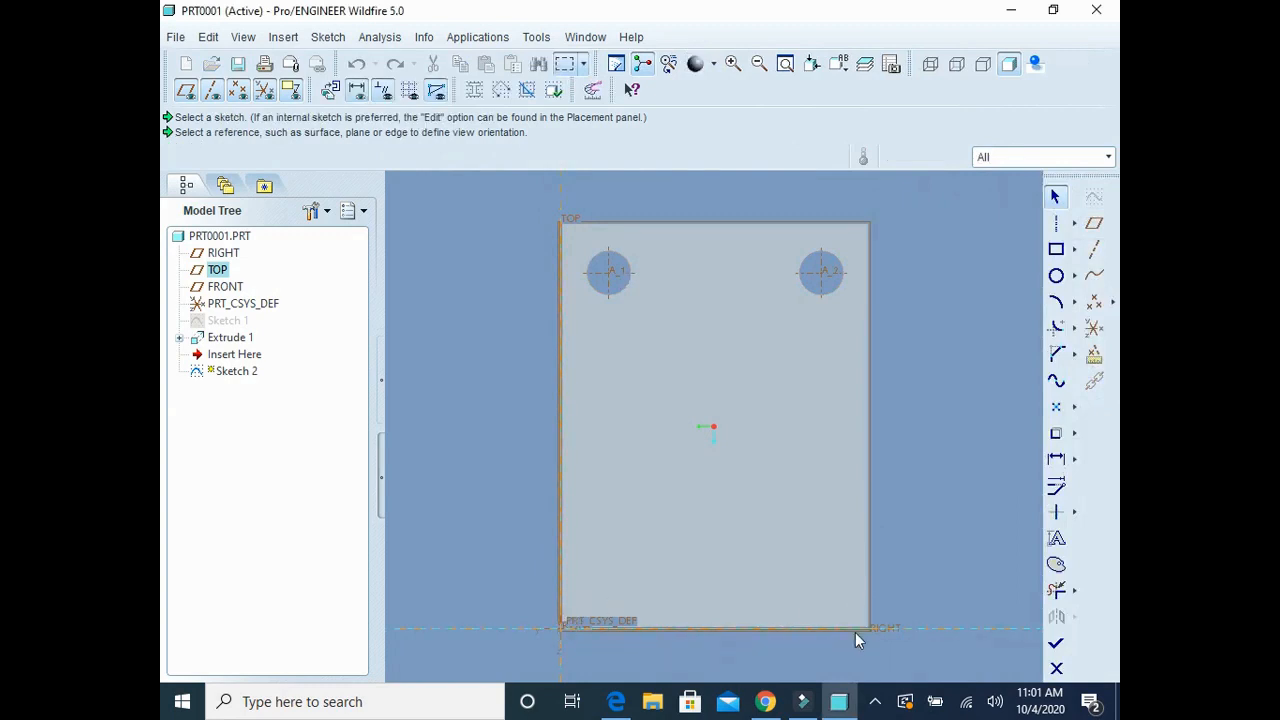
click(615, 701)
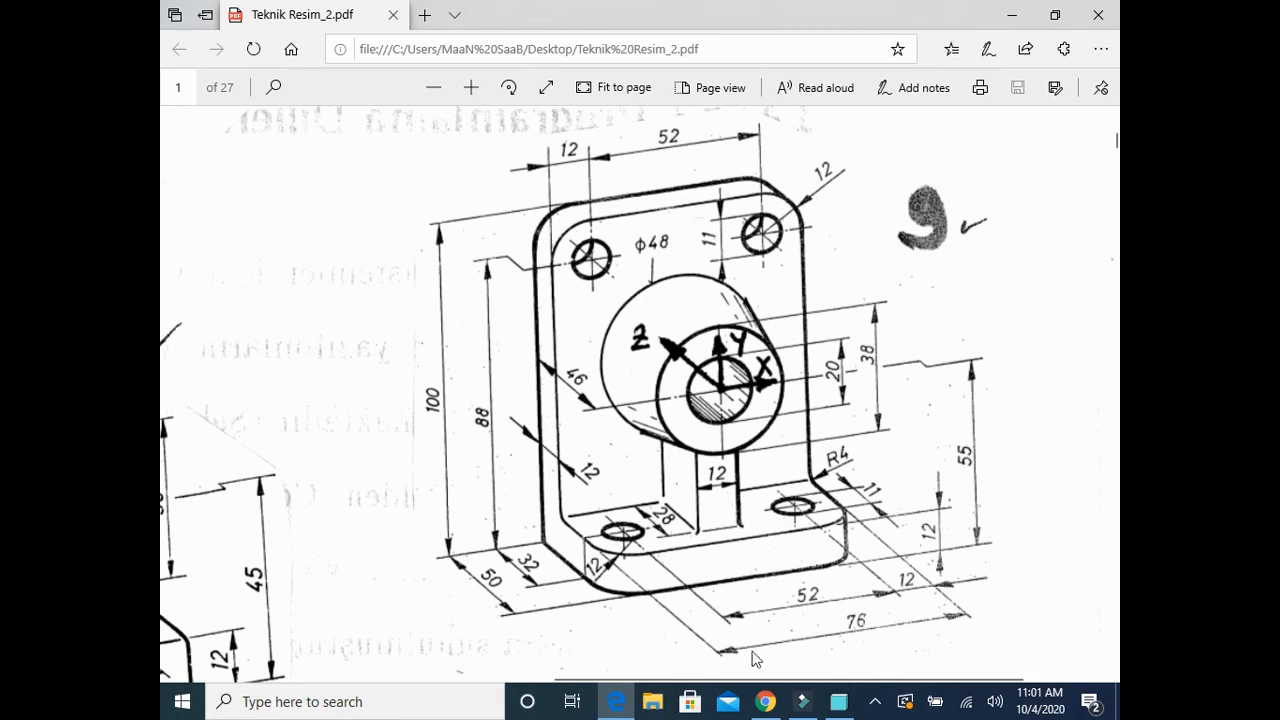
click(838, 701)
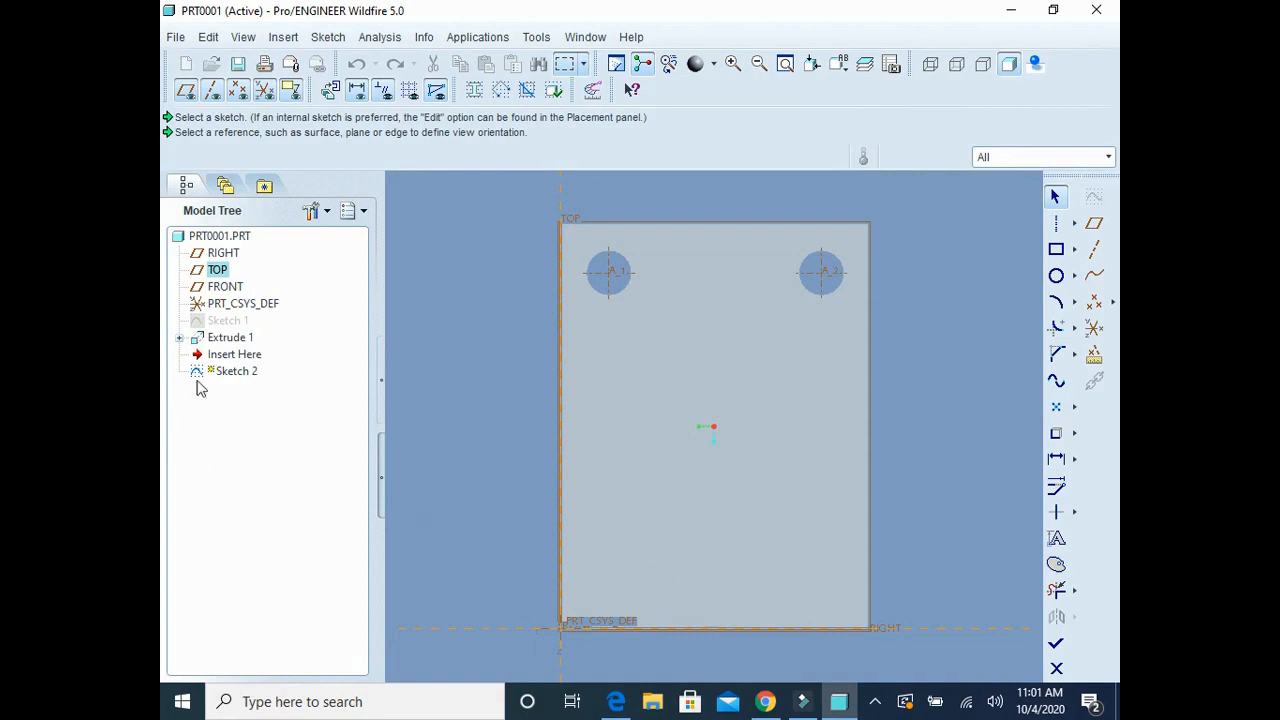
click(233, 372)
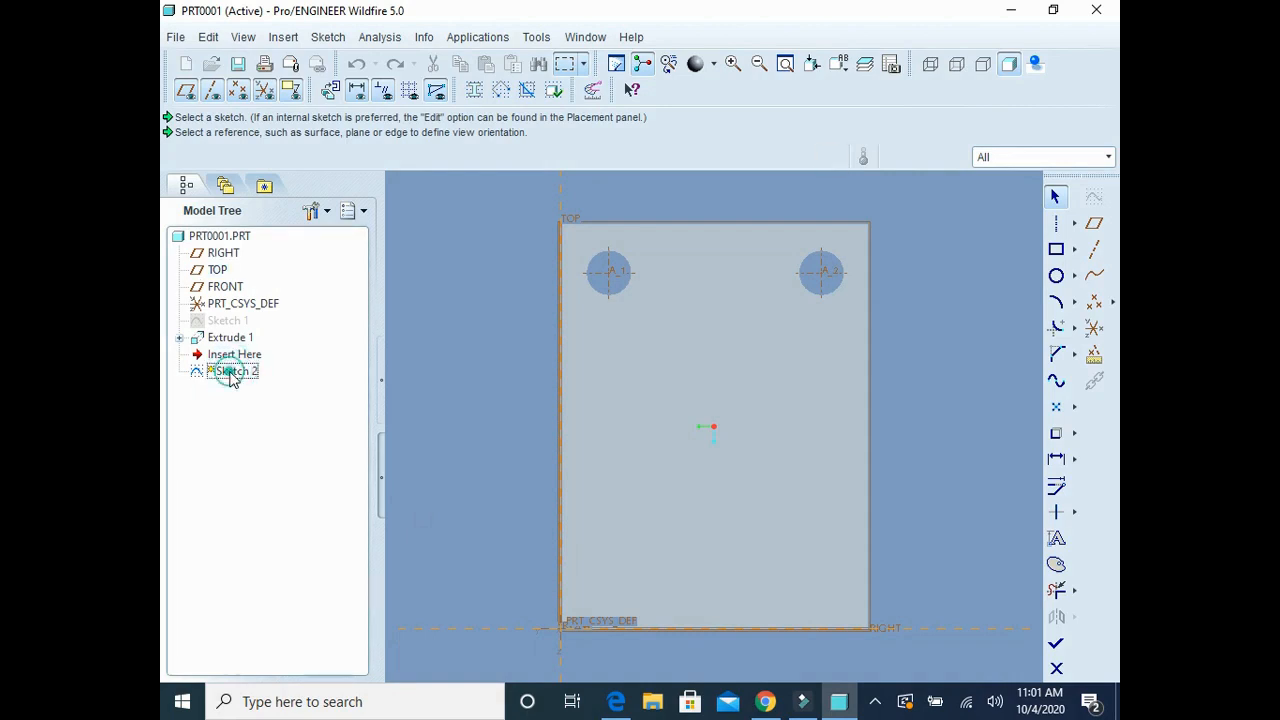
click(231, 372)
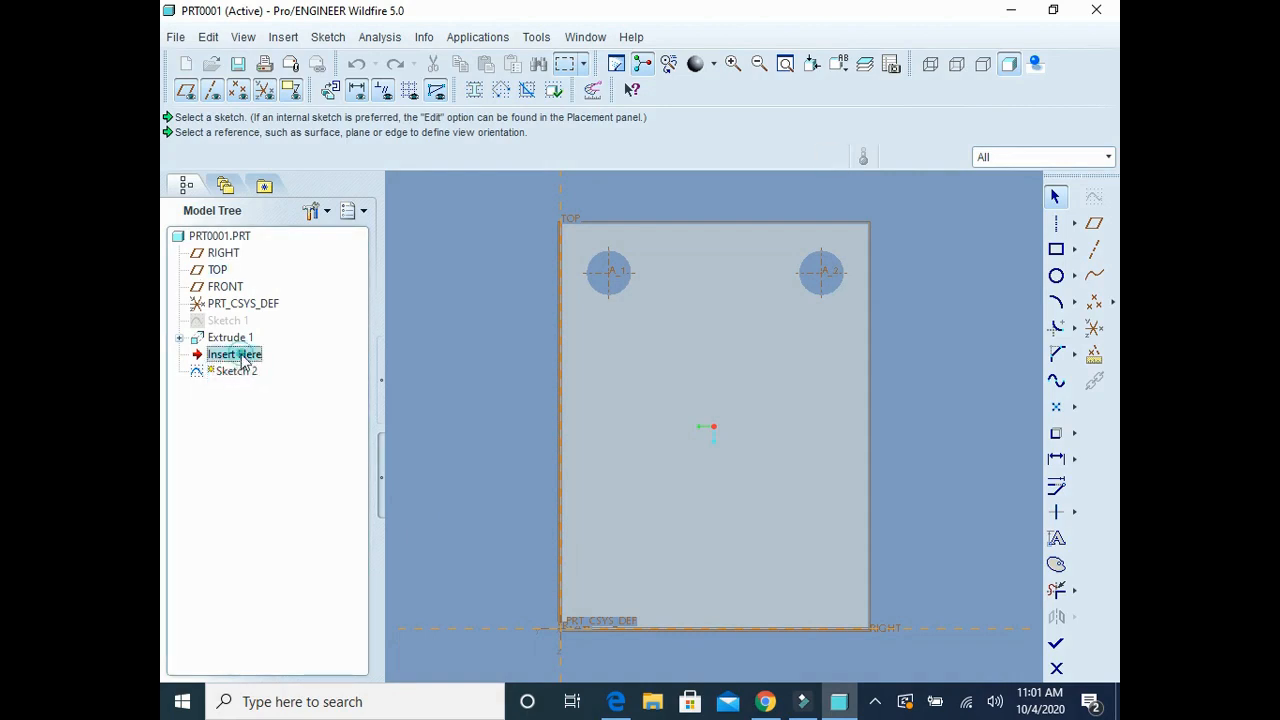
Step: Quit the newly started sketch on the plate without saving it
click(242, 358)
click(232, 381)
click(233, 369)
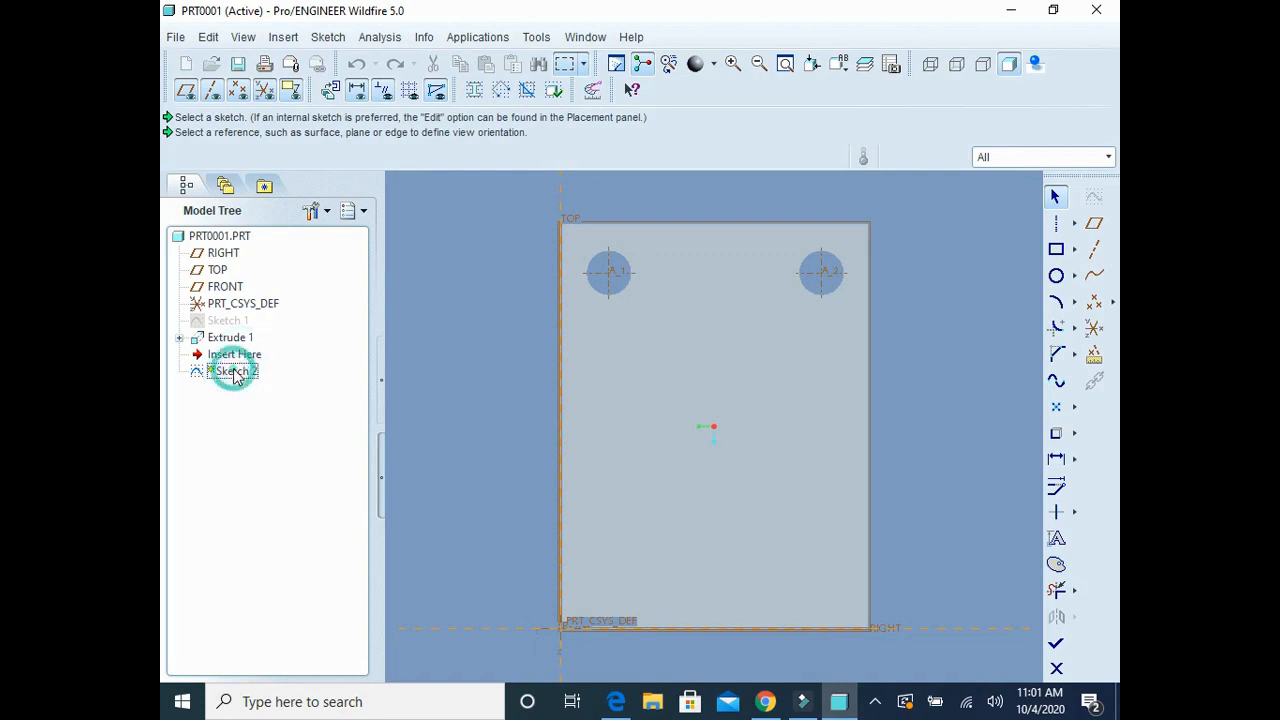
click(233, 369)
click(234, 368)
click(235, 370)
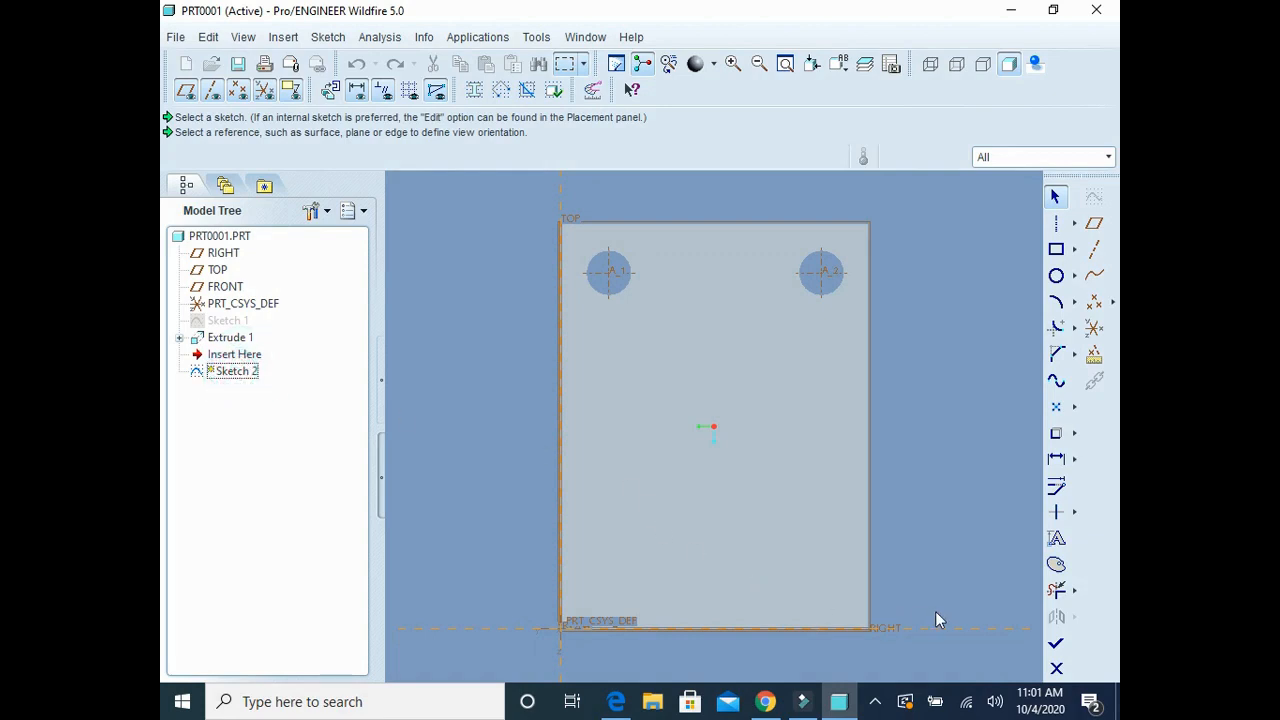
click(1056, 668)
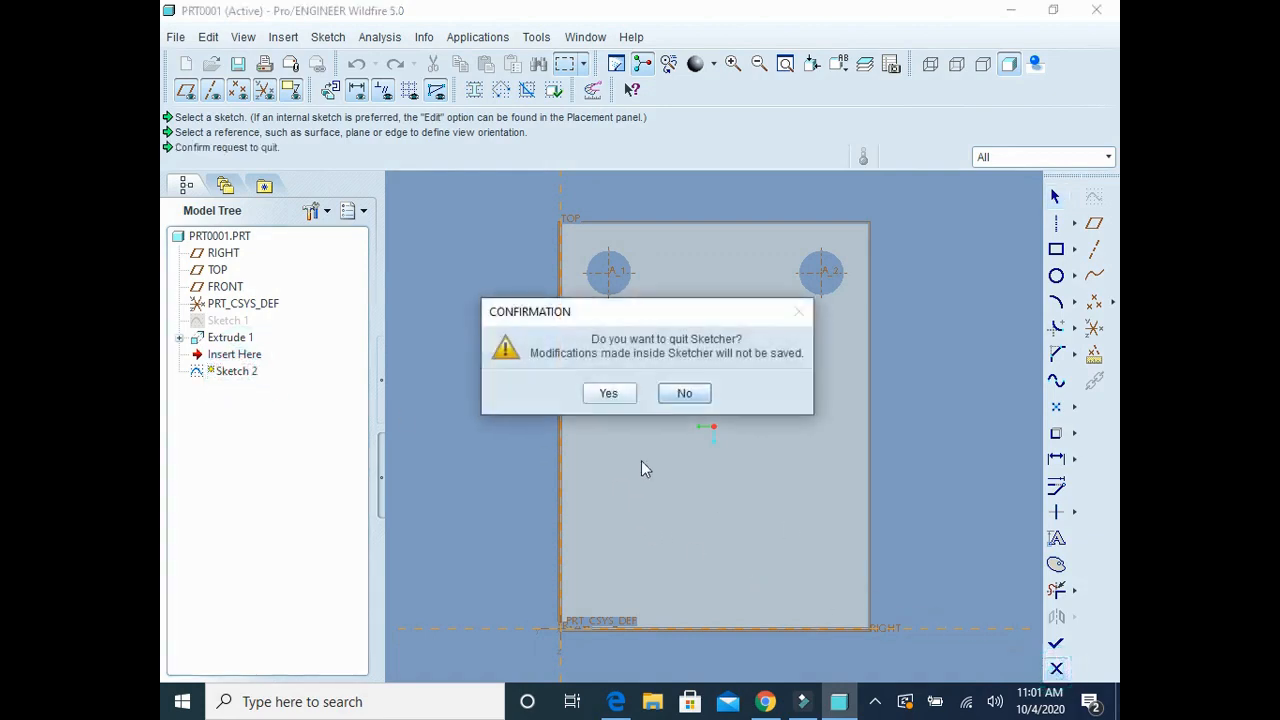
click(600, 393)
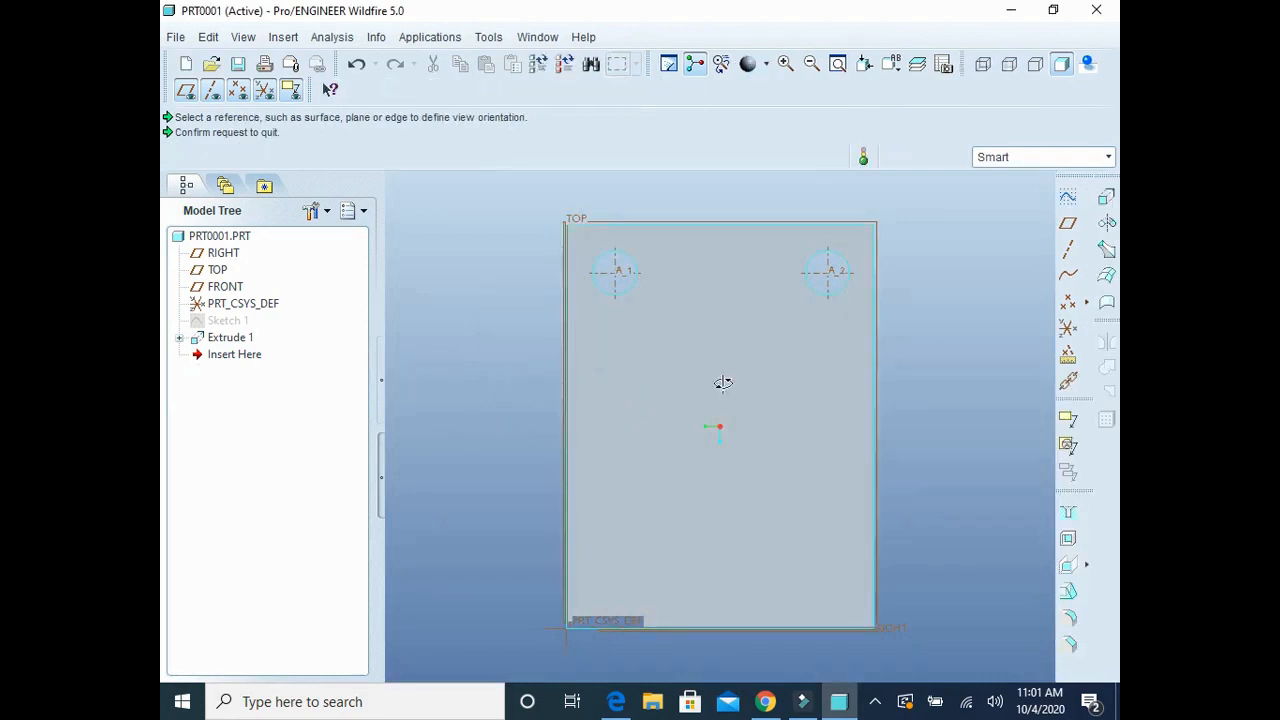
Step: Start a new sketch on the plate's large extruded face, using the TOP plane as the Left orientation reference
mouse_move(723, 380)
middle_down()
mouse_move(727, 475)
mouse_move(737, 326)
middle_up()
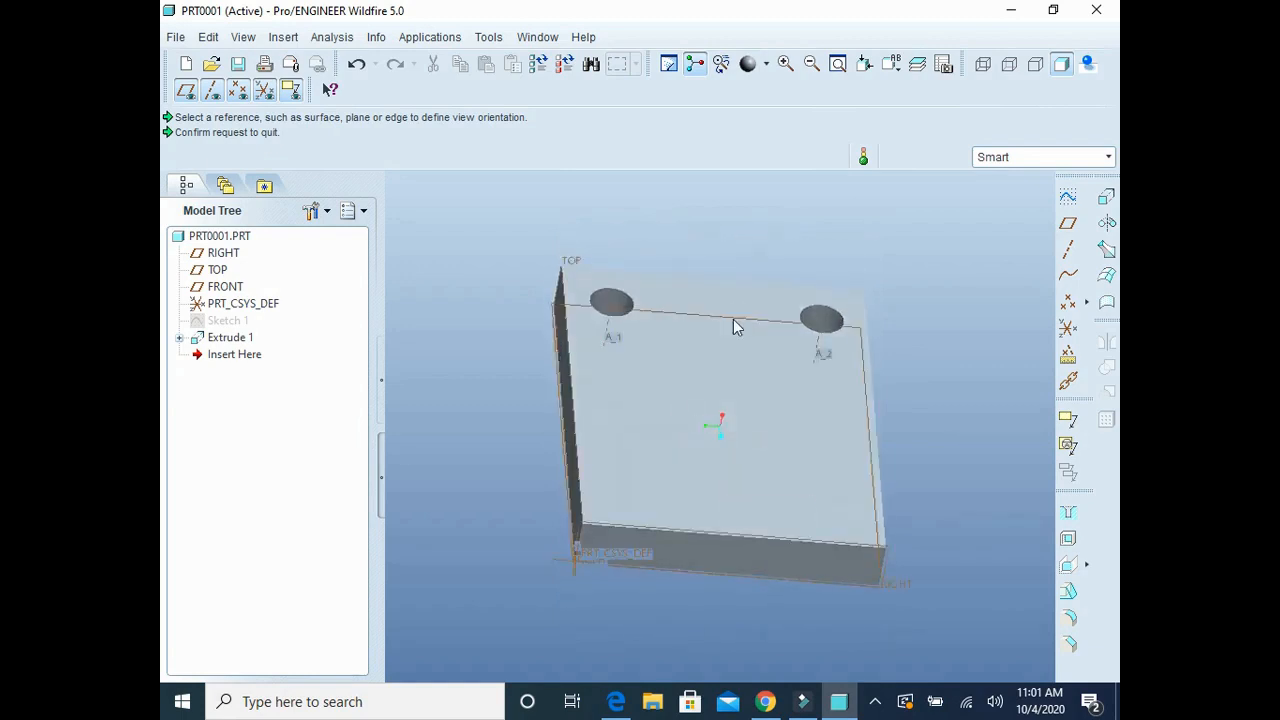
click(697, 512)
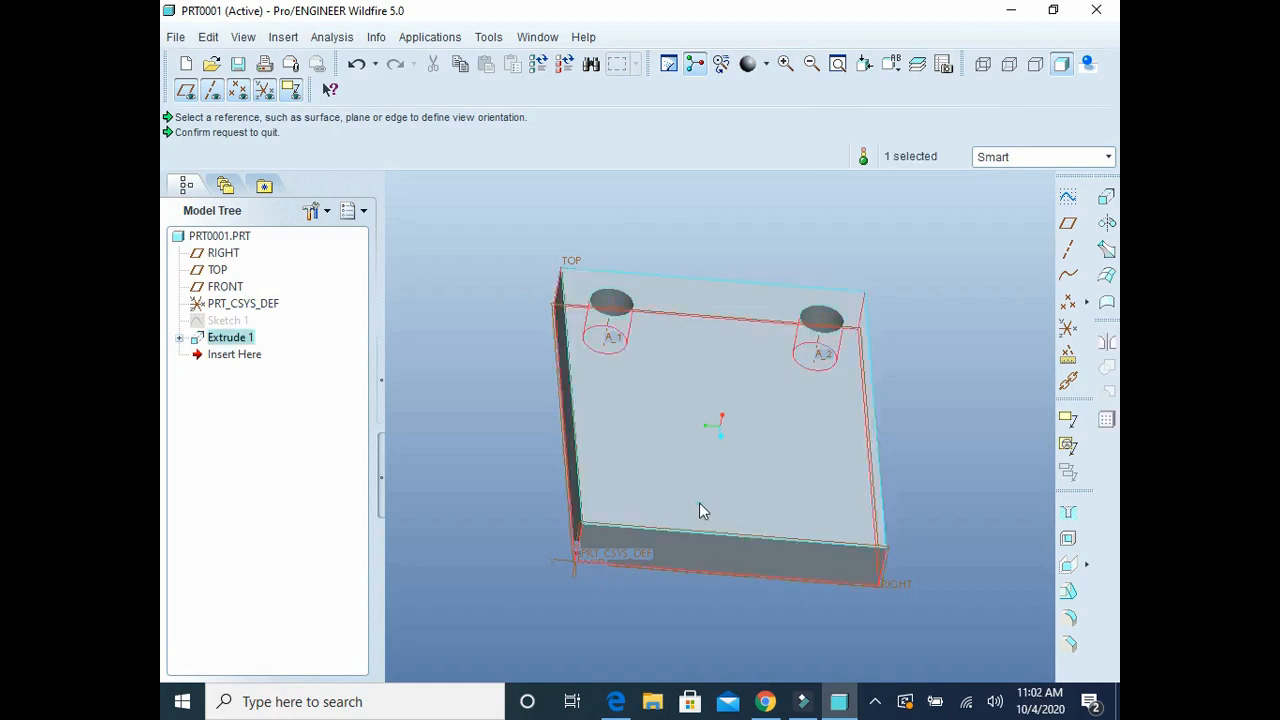
click(700, 509)
click(1068, 196)
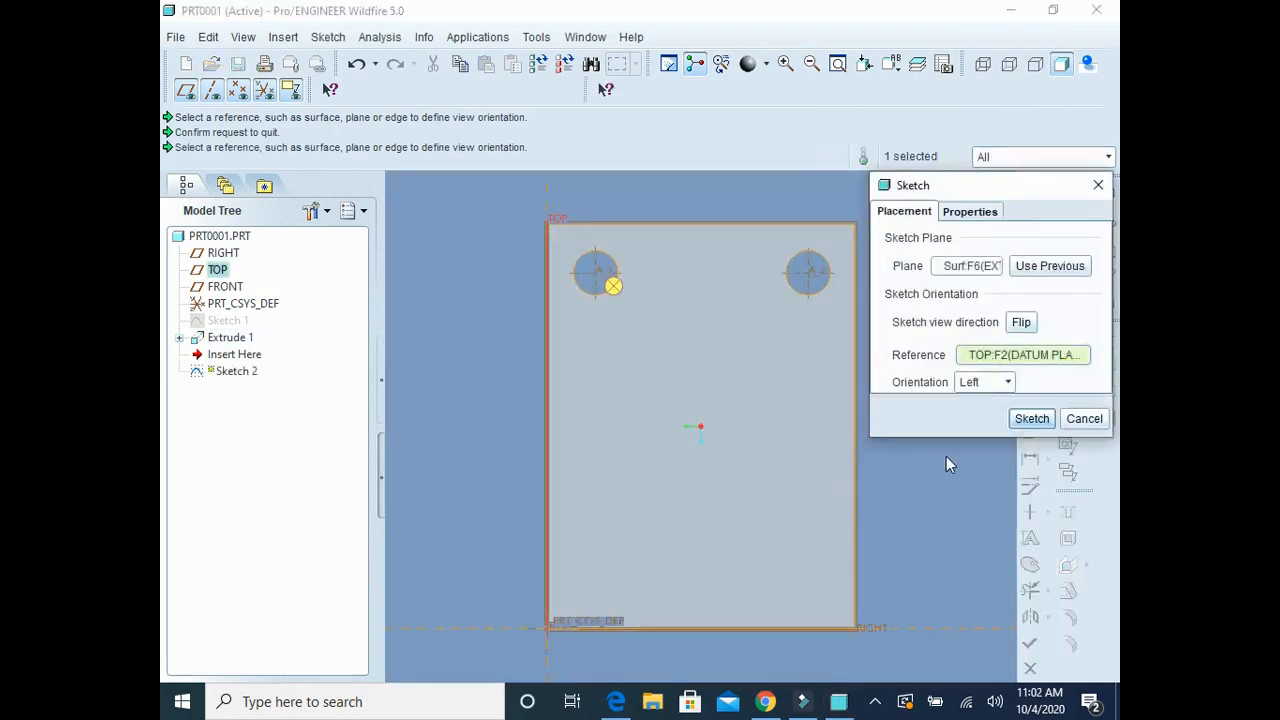
click(1020, 418)
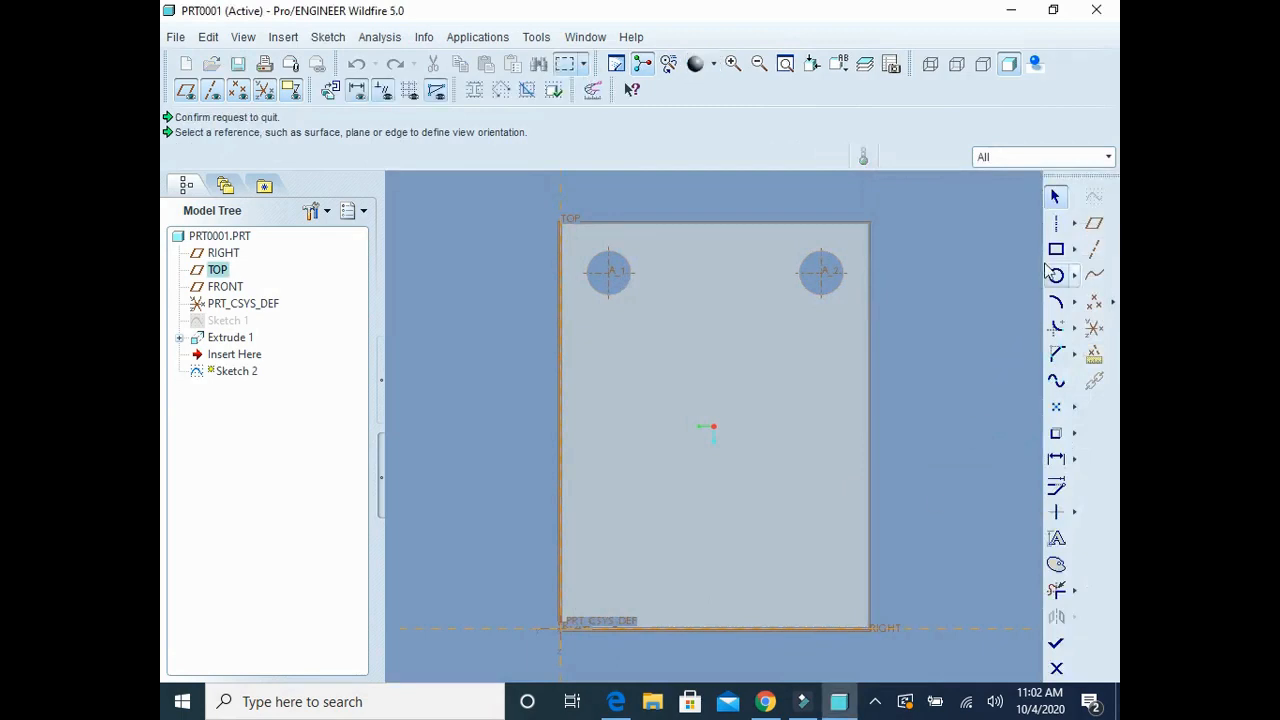
Step: Sketch a thin rectangle across the plate's full width along its bottom edge, and consult the bracket drawing in Teknik Resim_2.pdf in Edge
click(1064, 248)
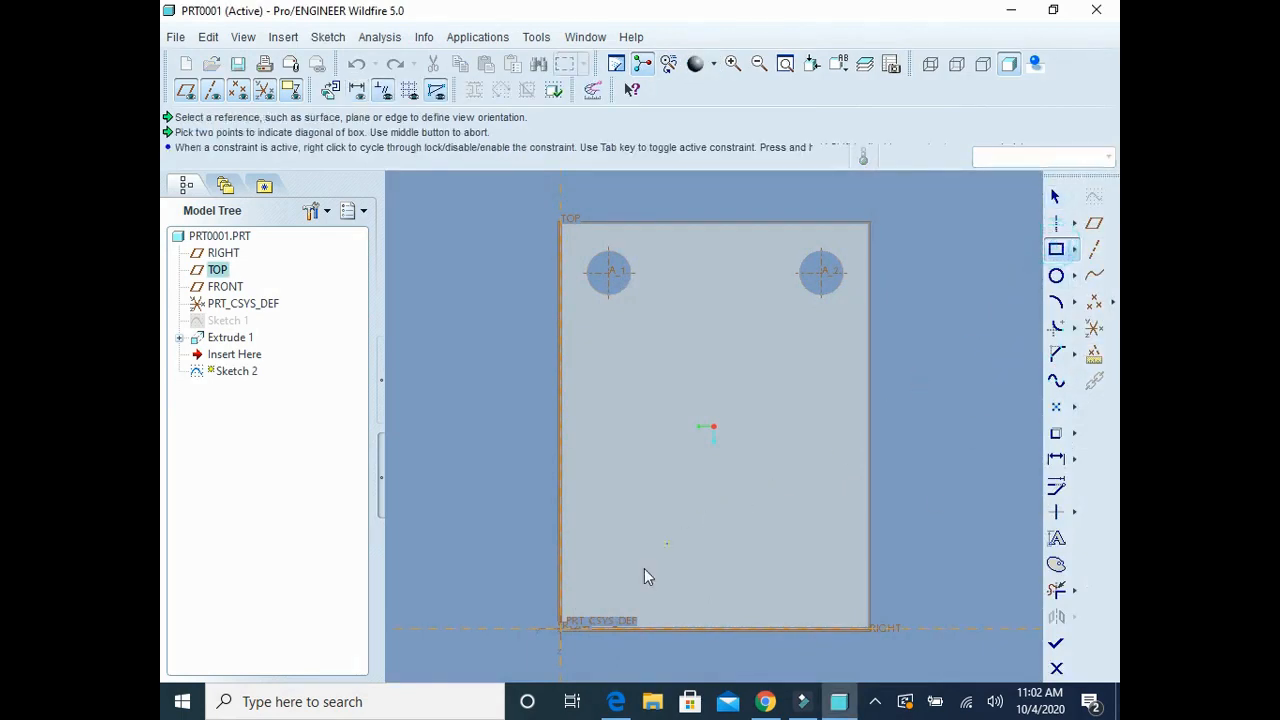
click(562, 592)
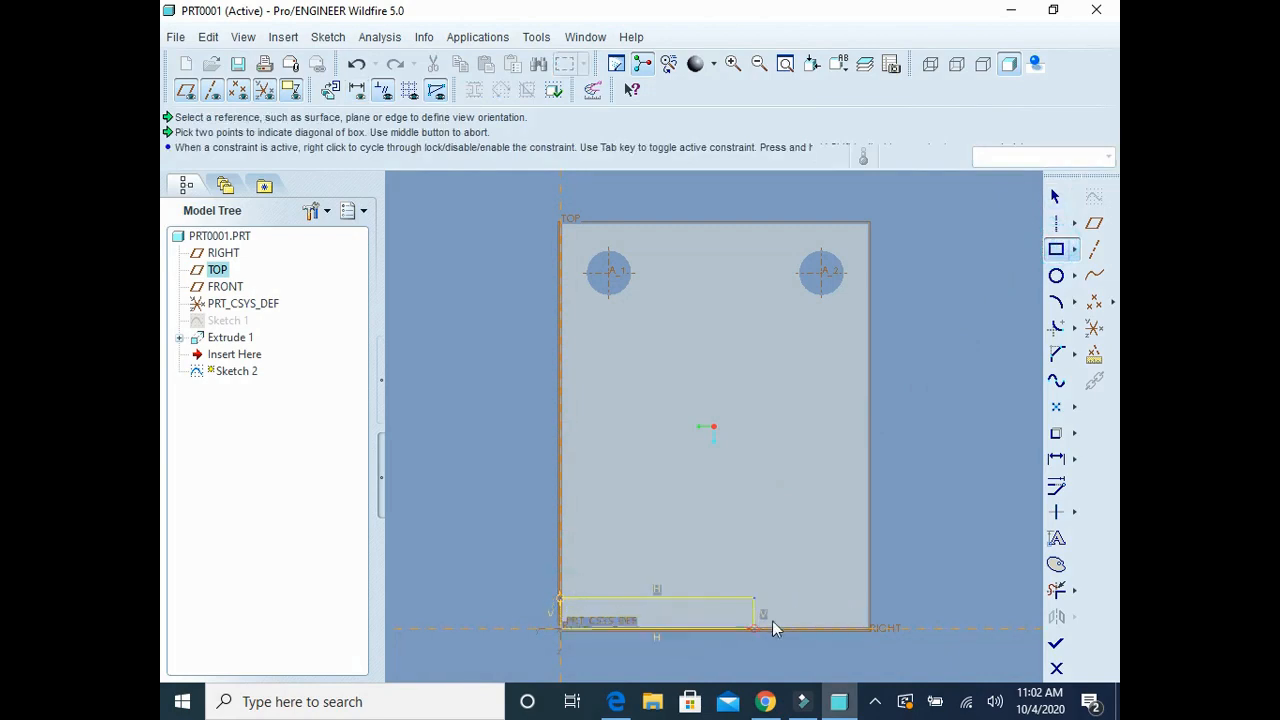
click(869, 629)
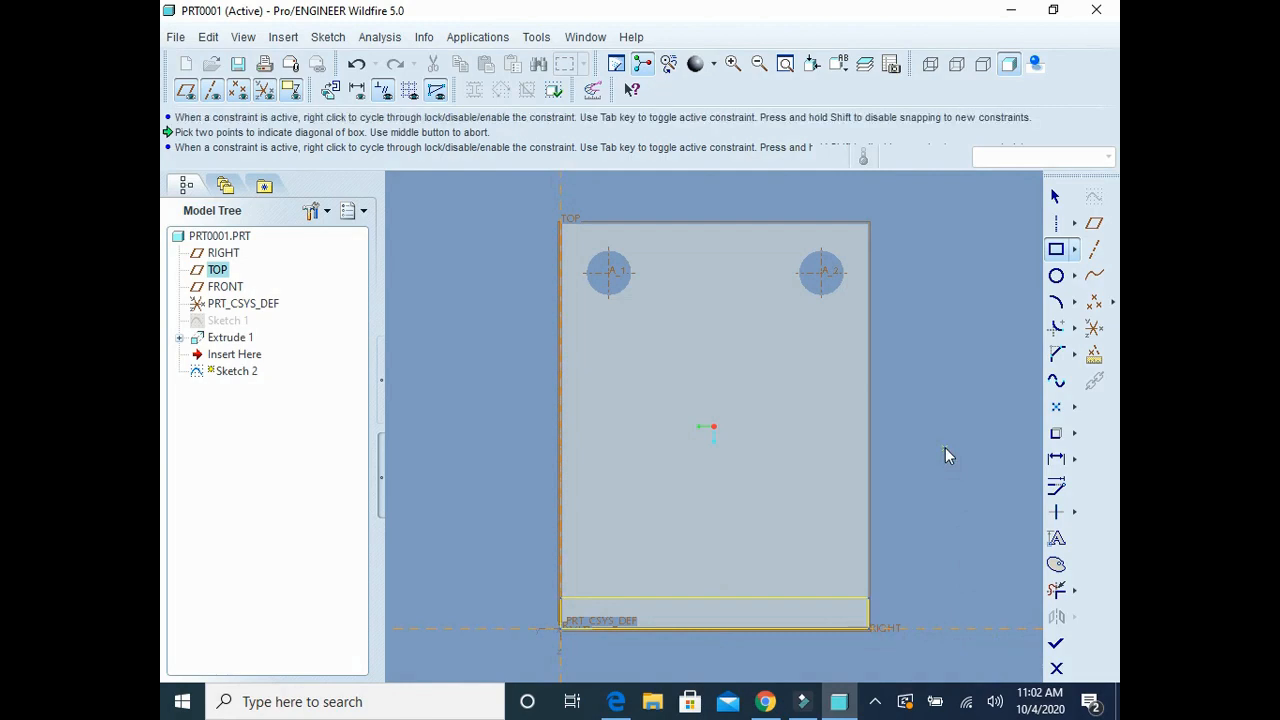
click(1056, 459)
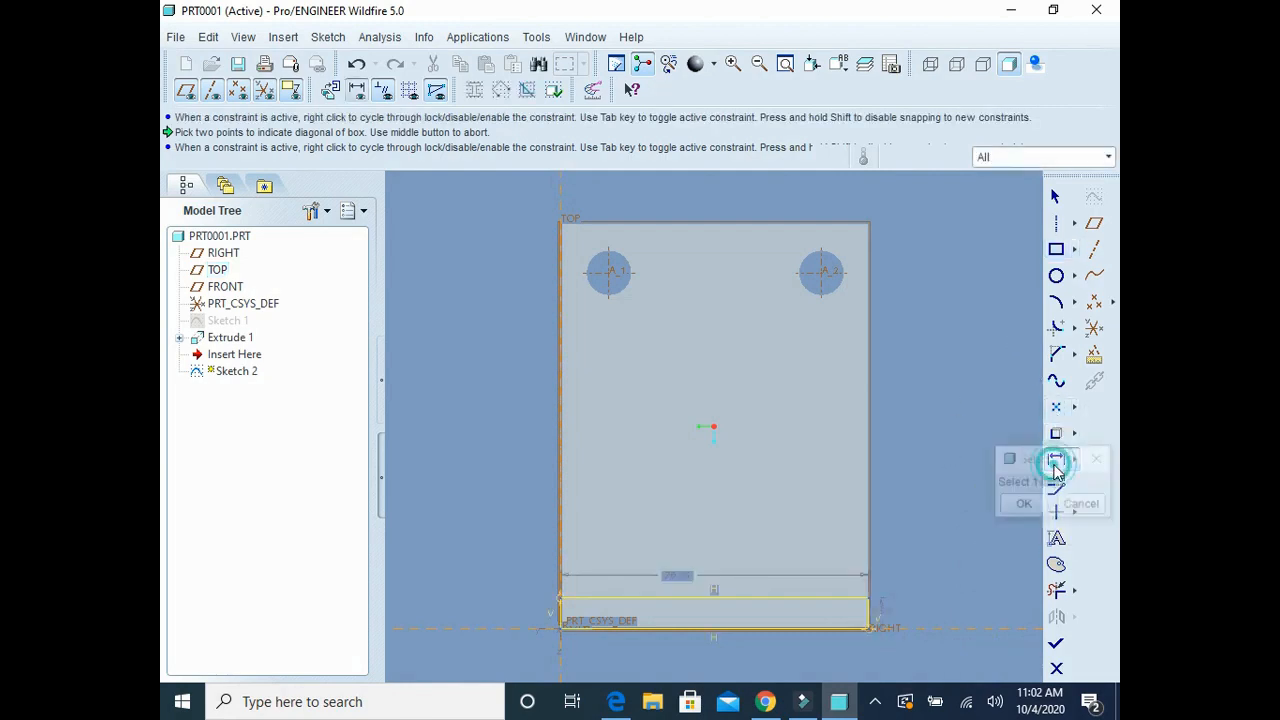
click(1024, 503)
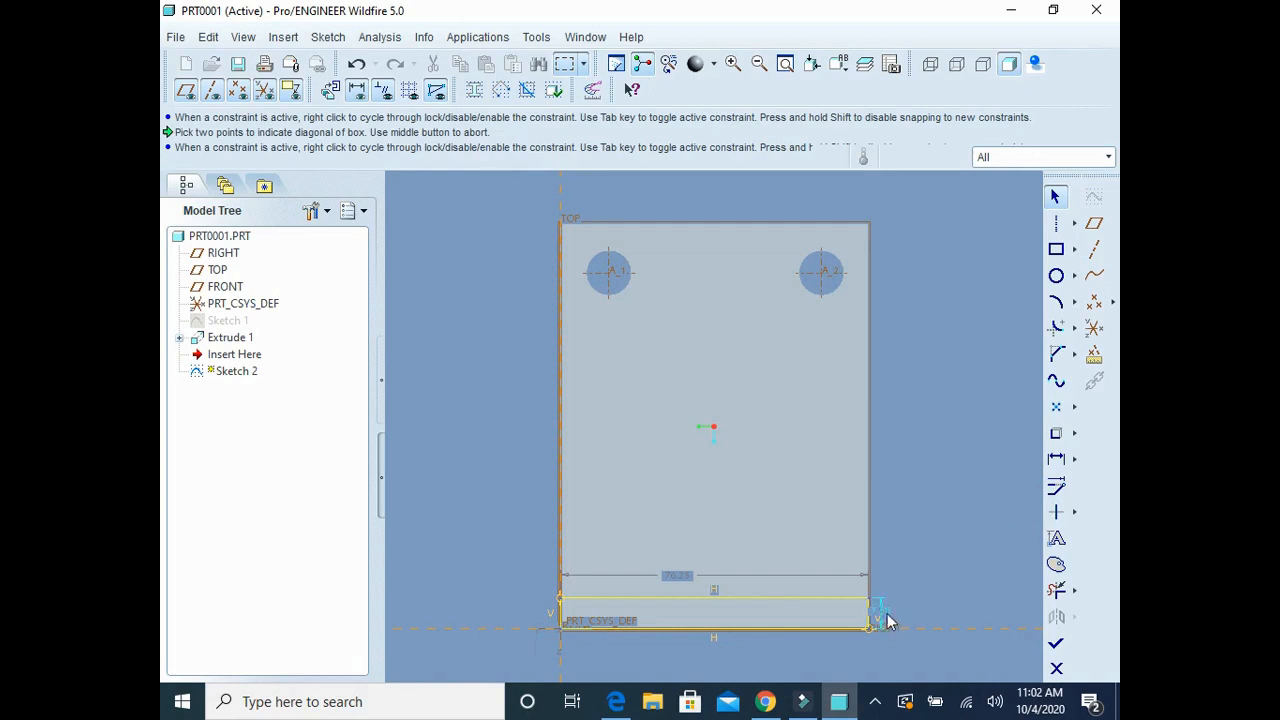
click(616, 701)
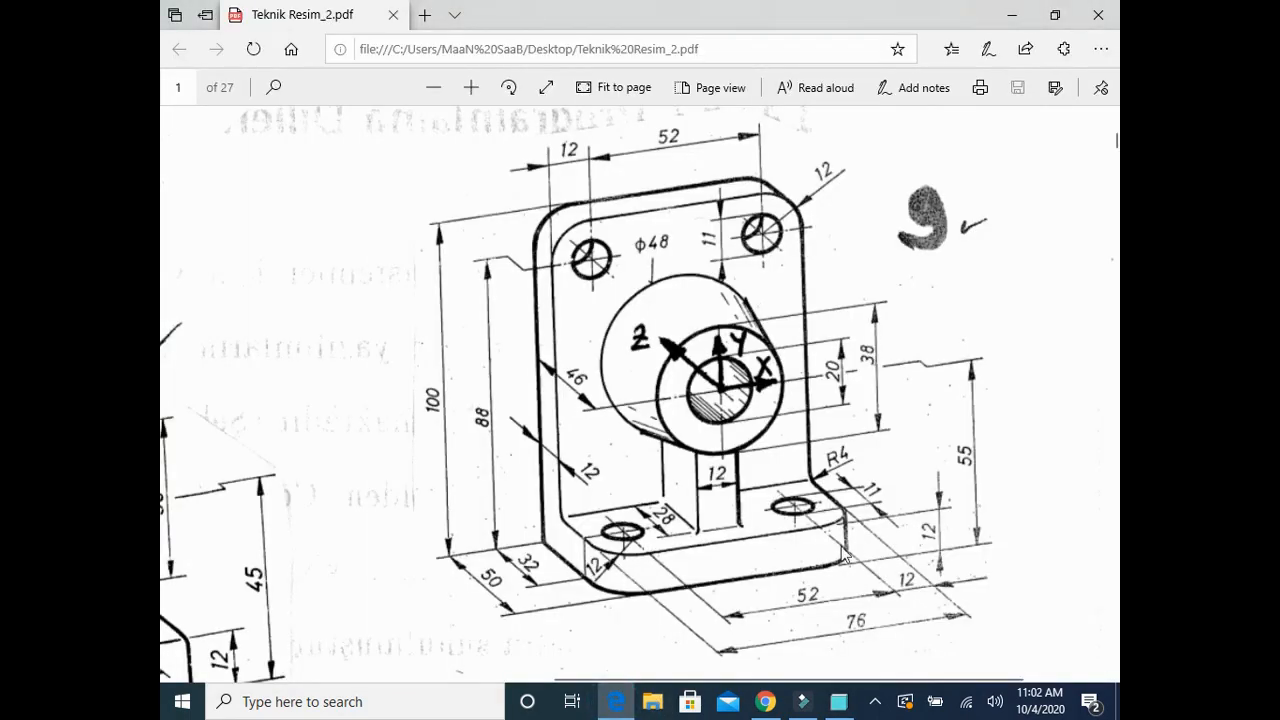